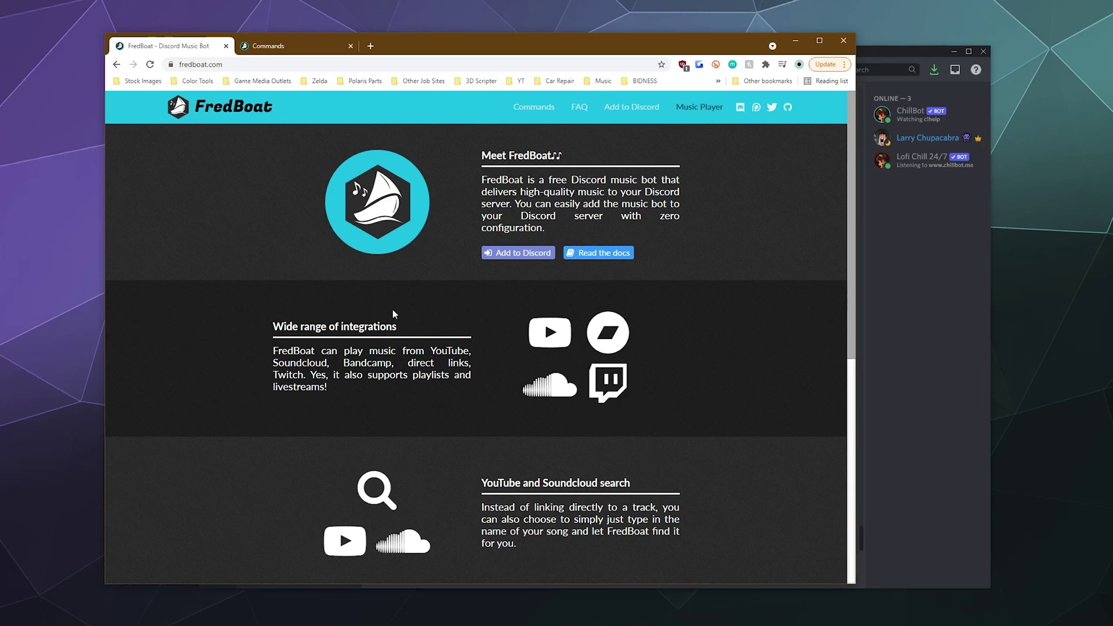
- Look over the FredBoat feature overview and open the bot's Add to Discord authorization page in a new tab
scroll(561, 396, "down", 3)
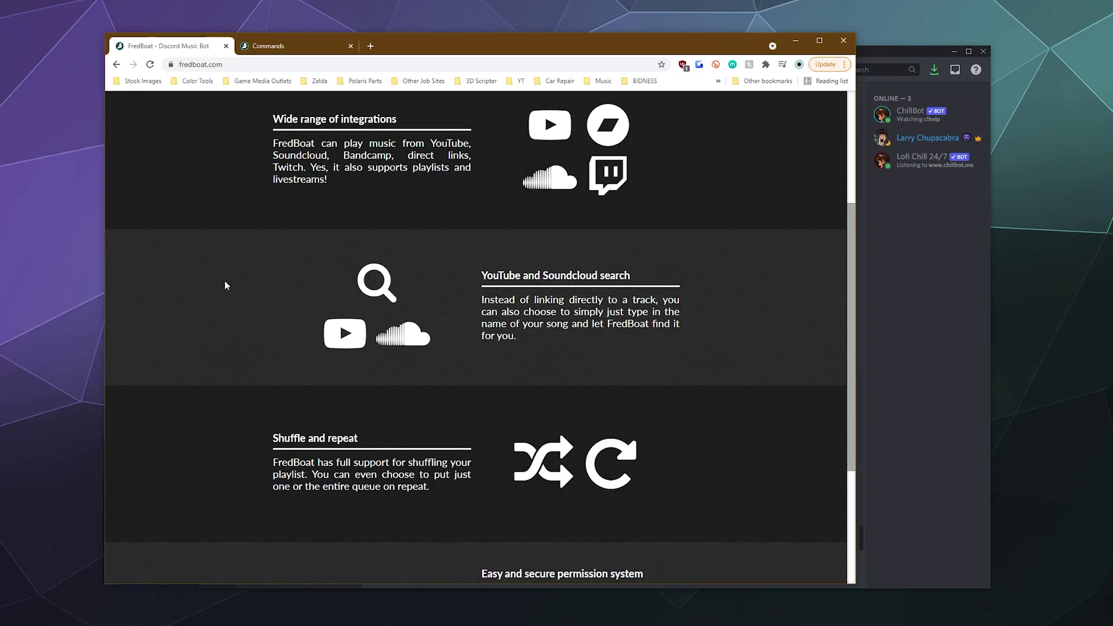
scroll(174, 342, "down", 3)
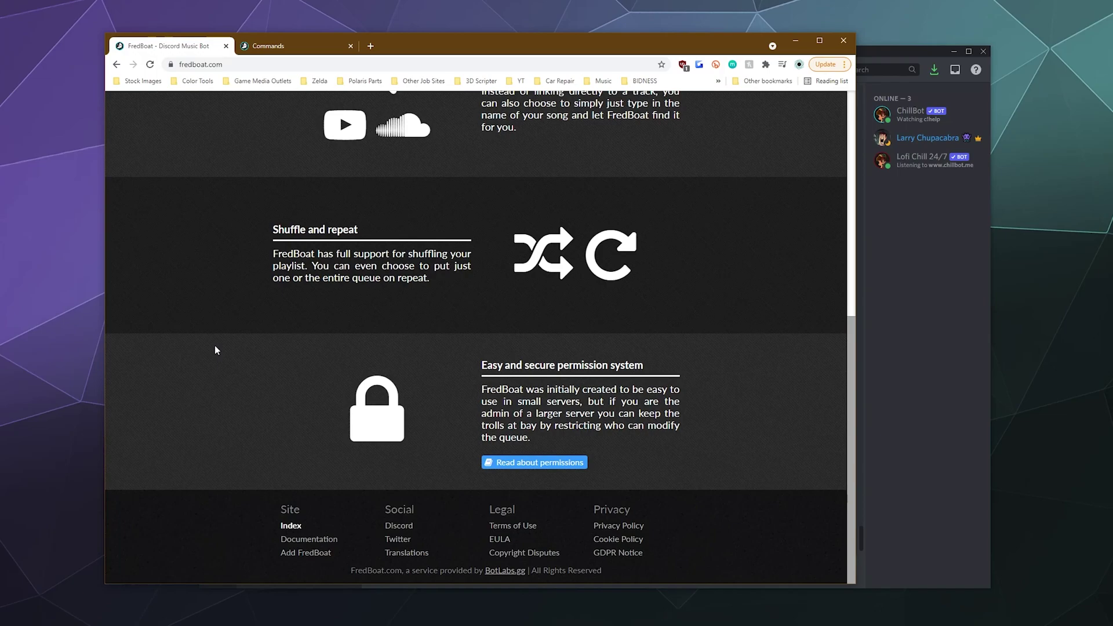
scroll(231, 360, "up", 6)
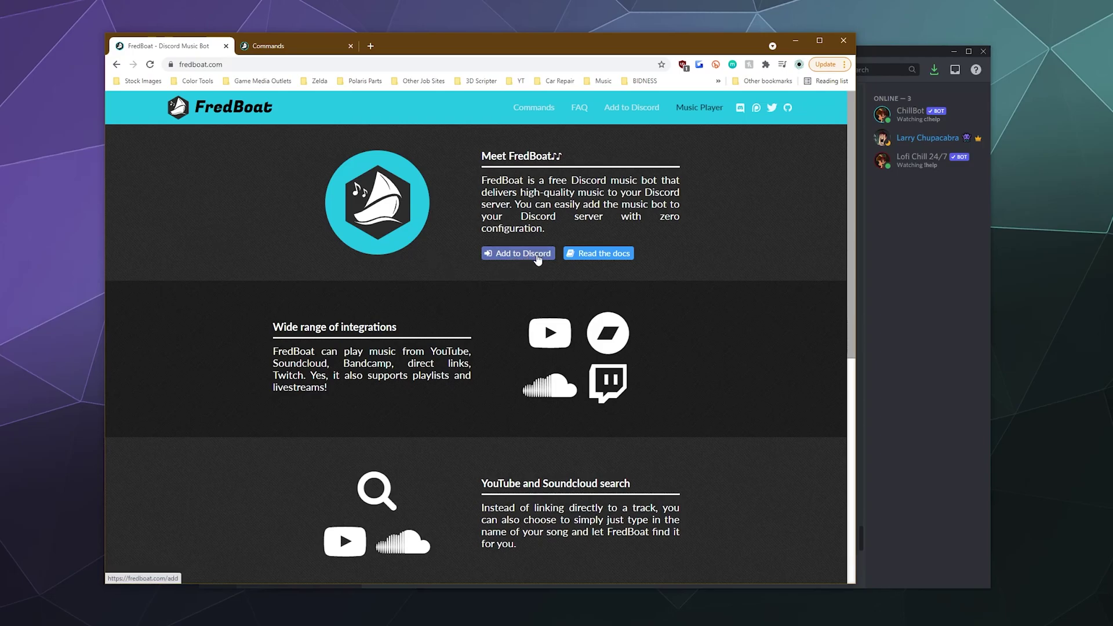
middle_click(532, 255)
left_click(305, 46)
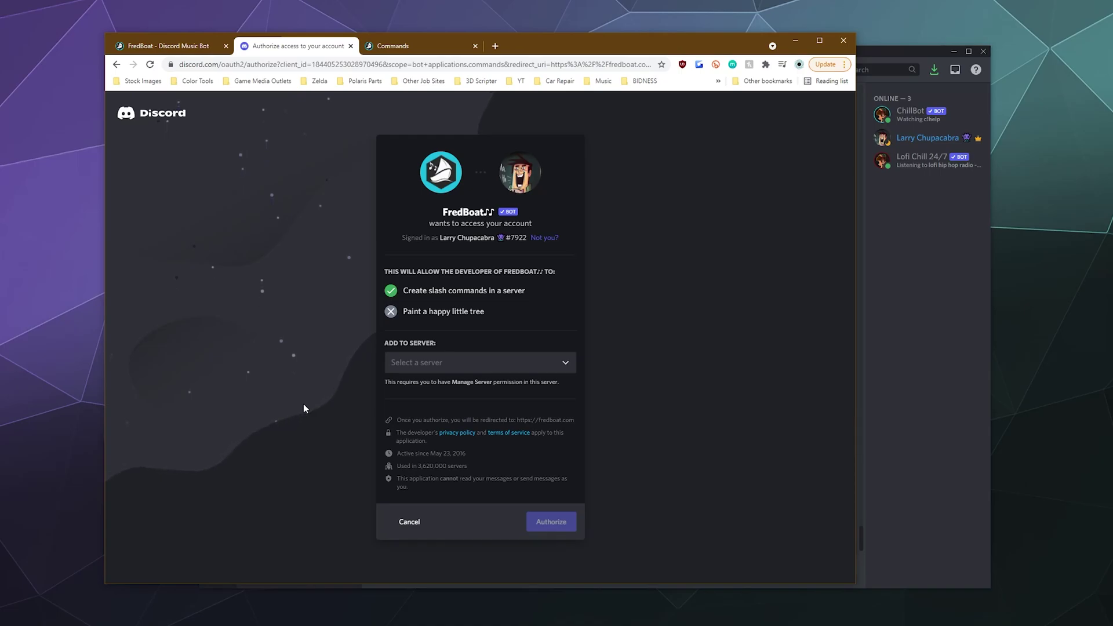
- Authorize FredBoat for Chupacabra Test Server, completing the human check, and open that server's general channel in Discord
left_click(481, 364)
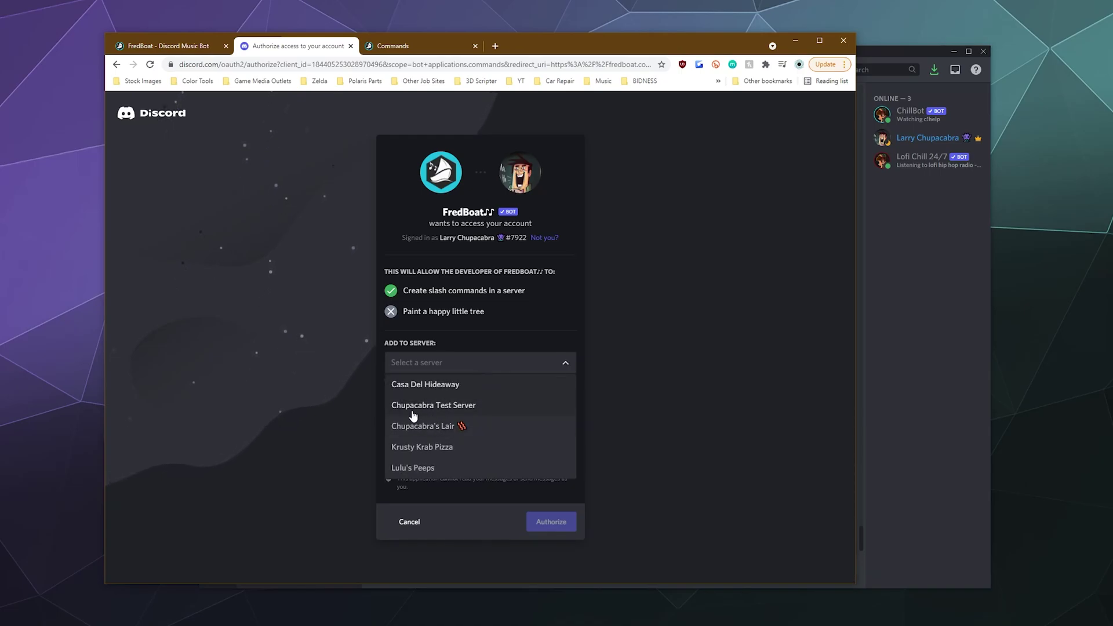
left_click(436, 407)
left_click(561, 529)
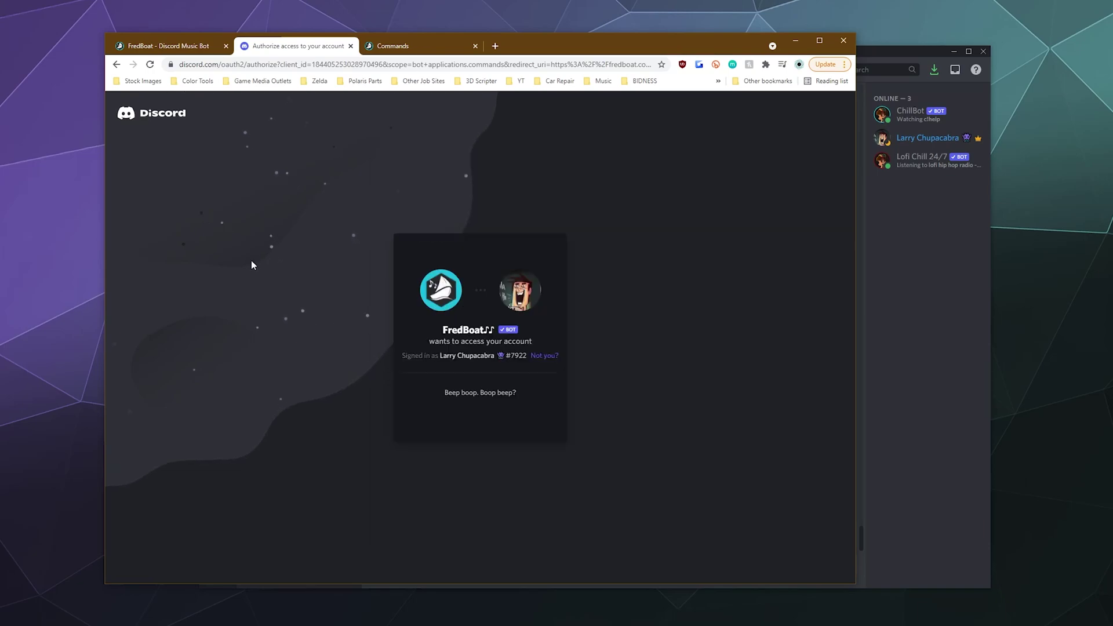
left_click(416, 409)
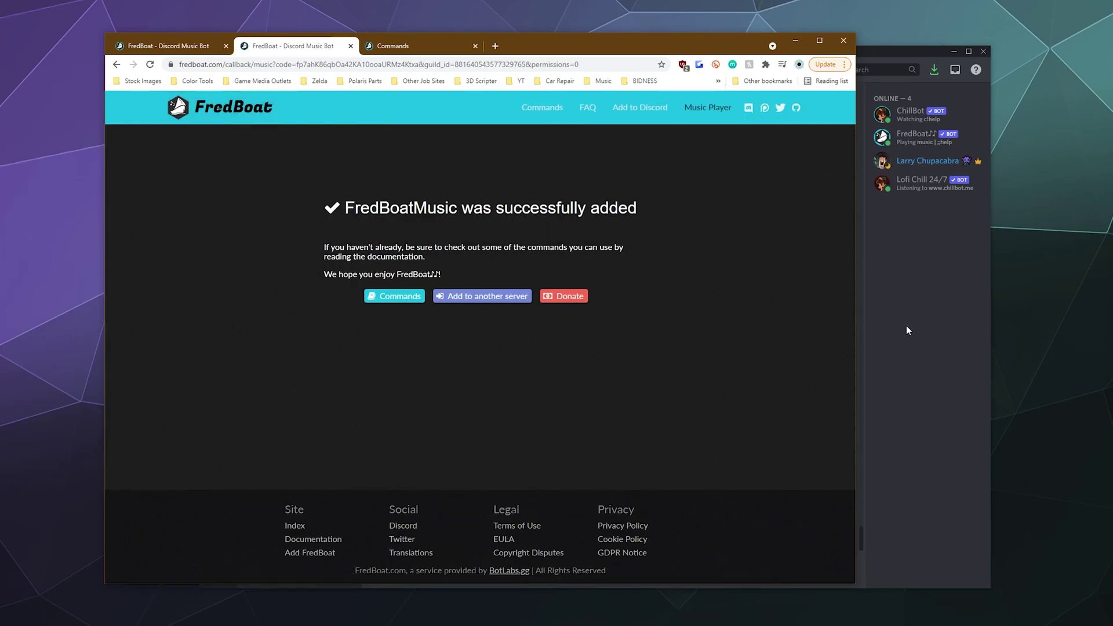
left_click(916, 290)
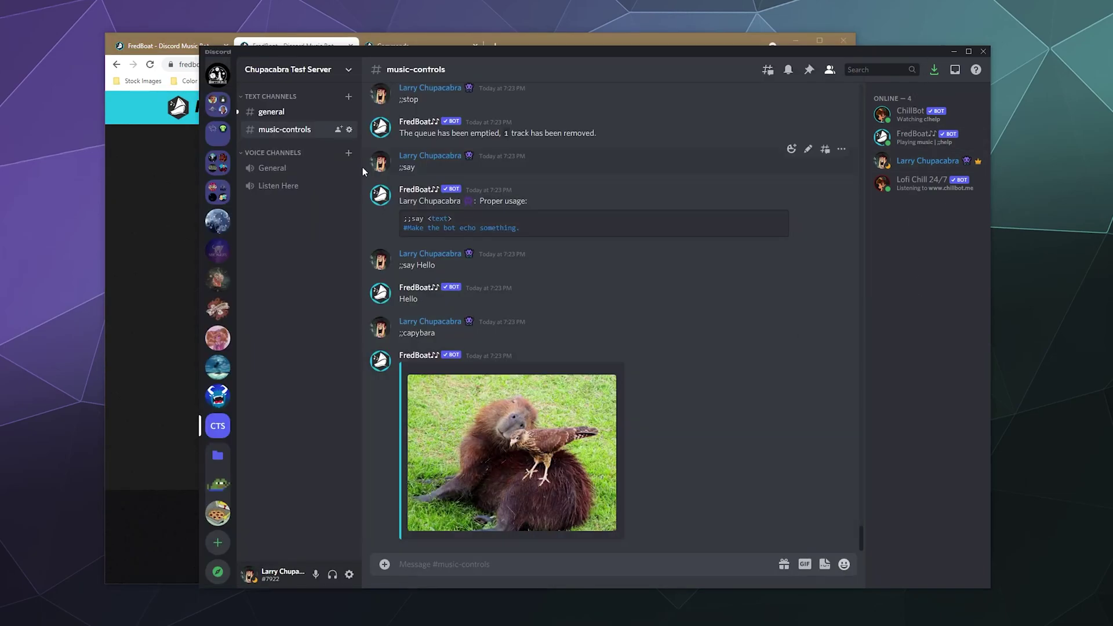
left_click(285, 117)
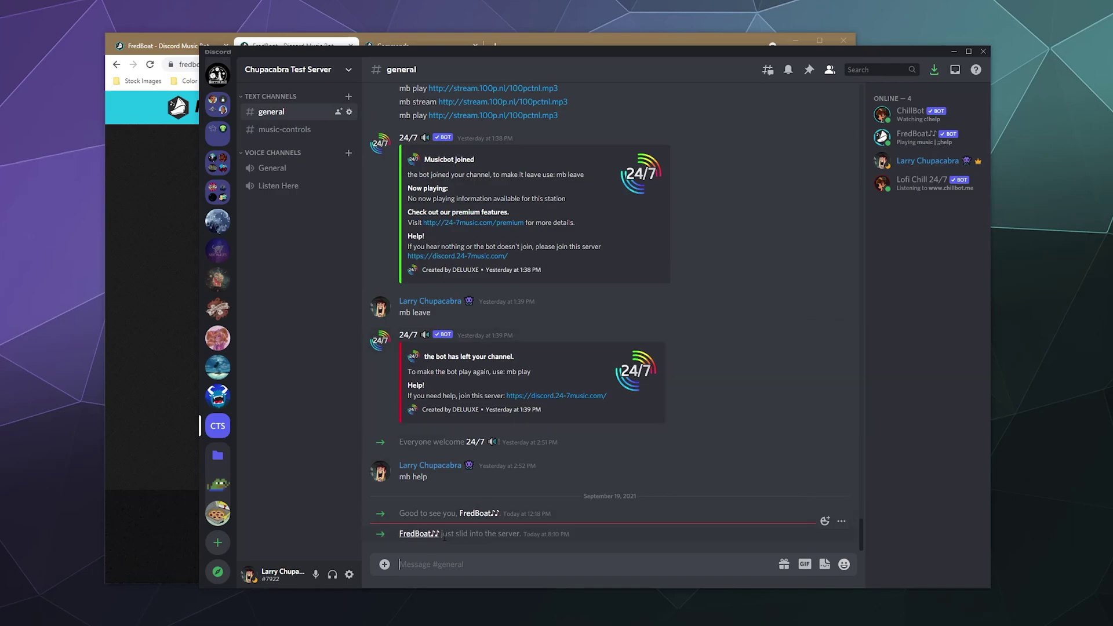
- Switch to the browser, close the bot-added page, and review the music commands and playlist instructions in the FredBoat docs
left_click(150, 351)
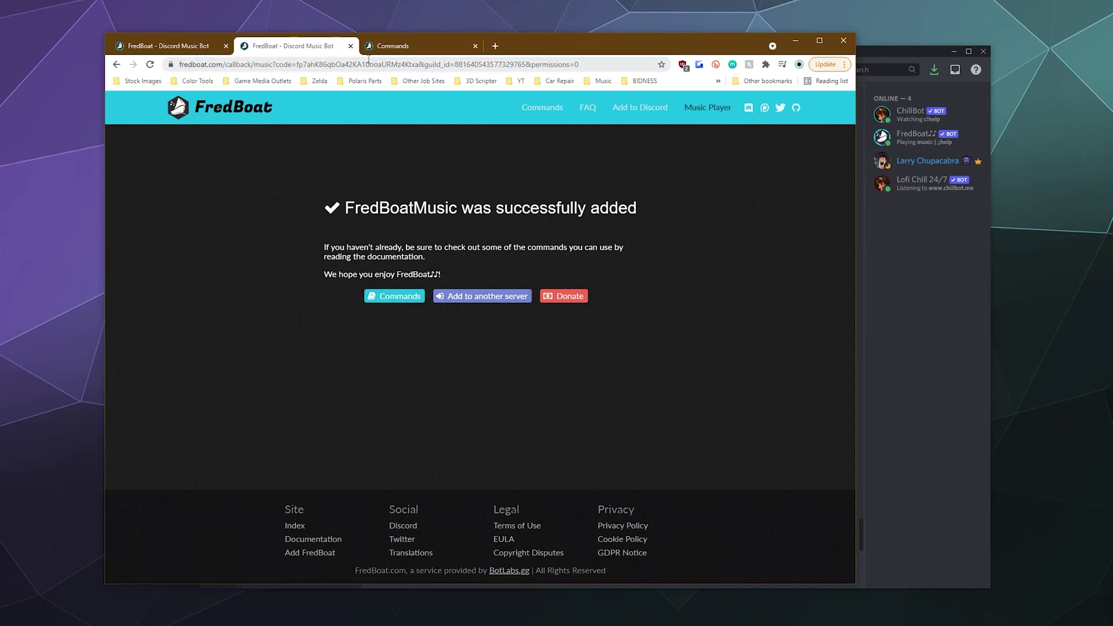
left_click(350, 45)
left_click(289, 54)
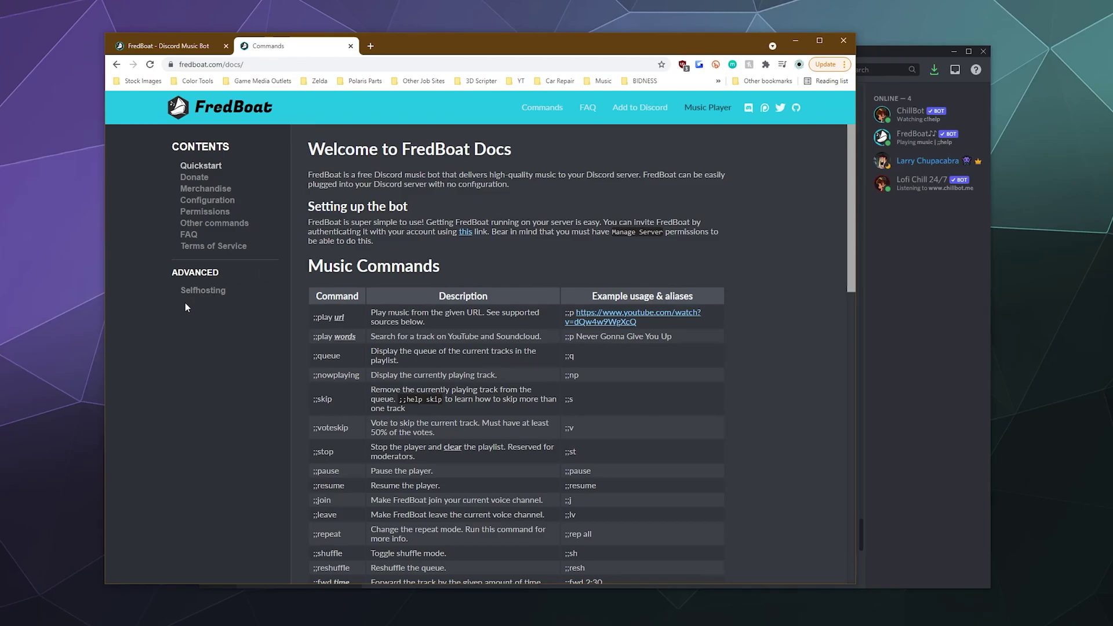
scroll(425, 359, "down", 10)
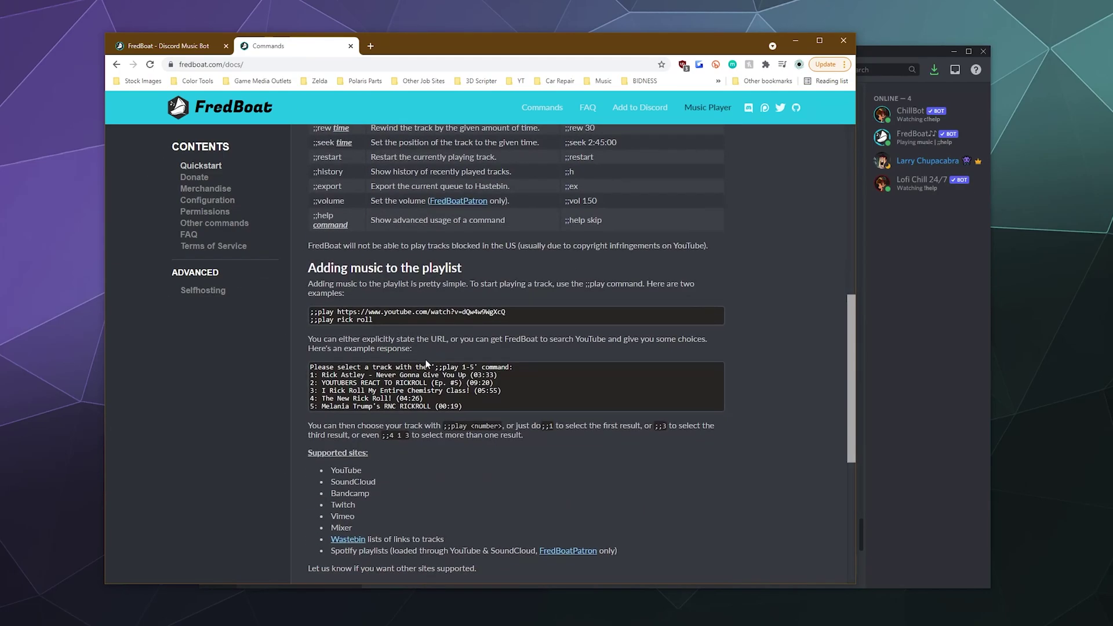
scroll(419, 362, "up", 10)
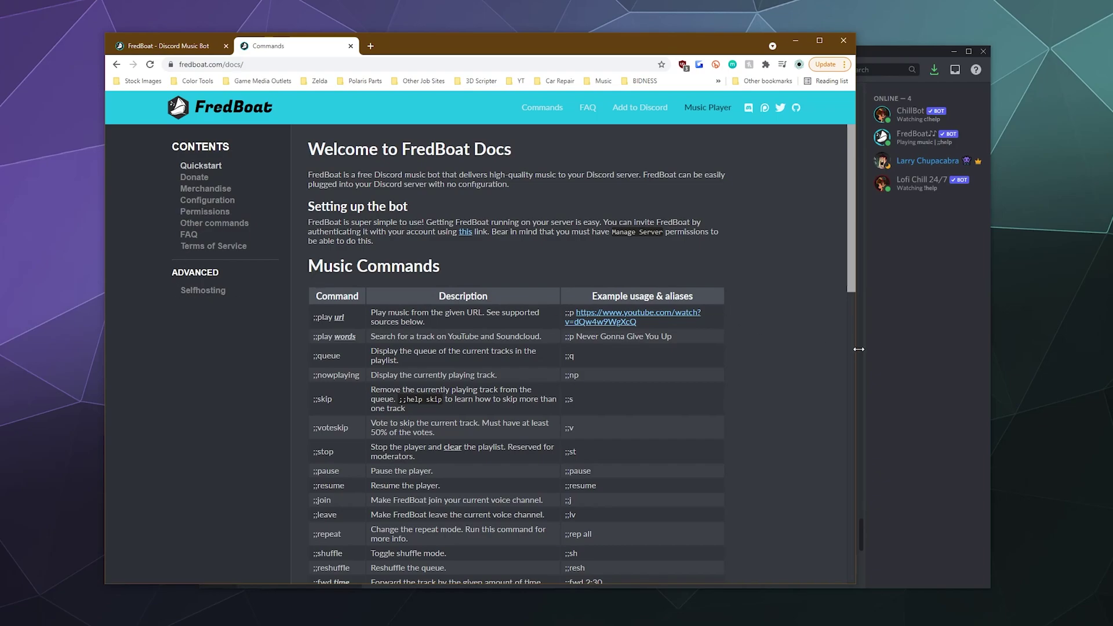
- Switch to Discord, open the music-controls text channel and join the Listen Here voice channel
left_click(902, 332)
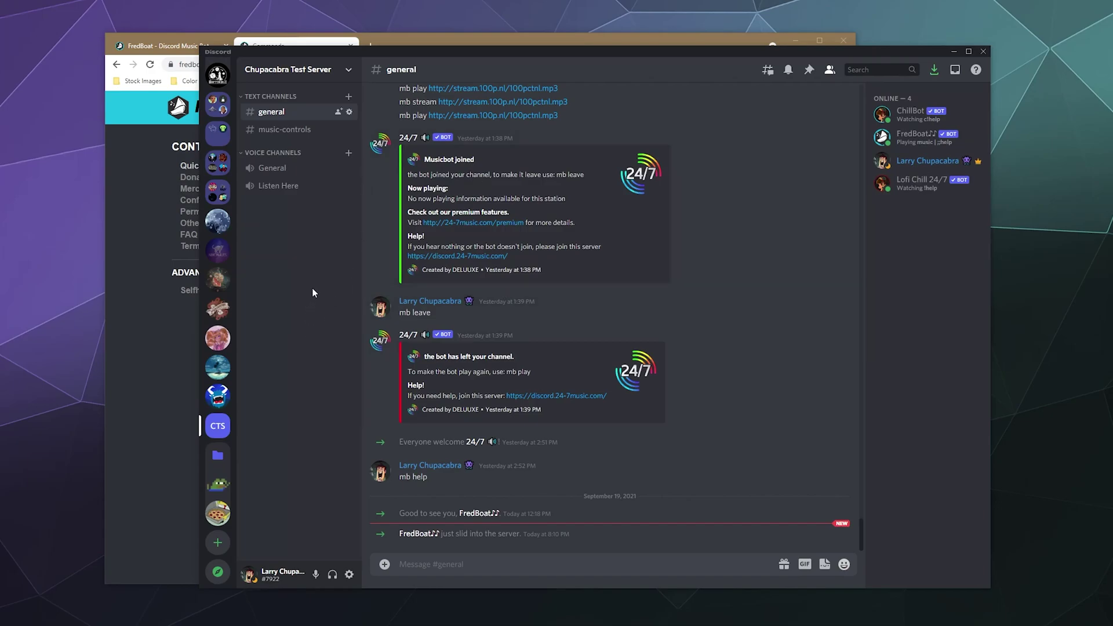
left_click(287, 129)
left_click(286, 187)
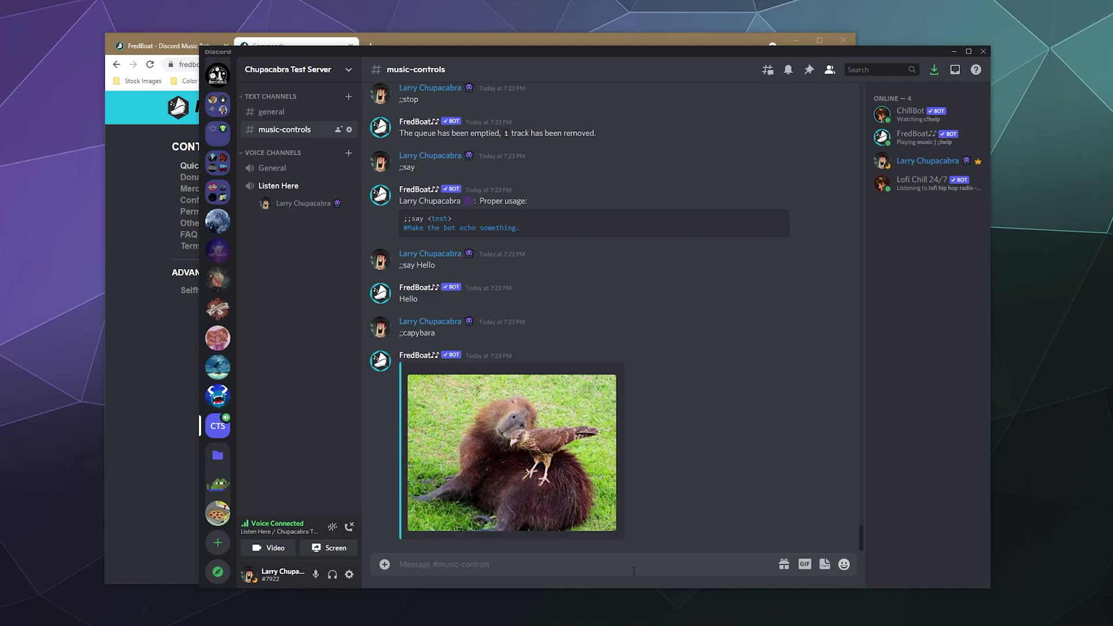
- Request the bot's help with ;;help and its full command list with ;;commands all in music-controls
type(";;help")
key("Return")
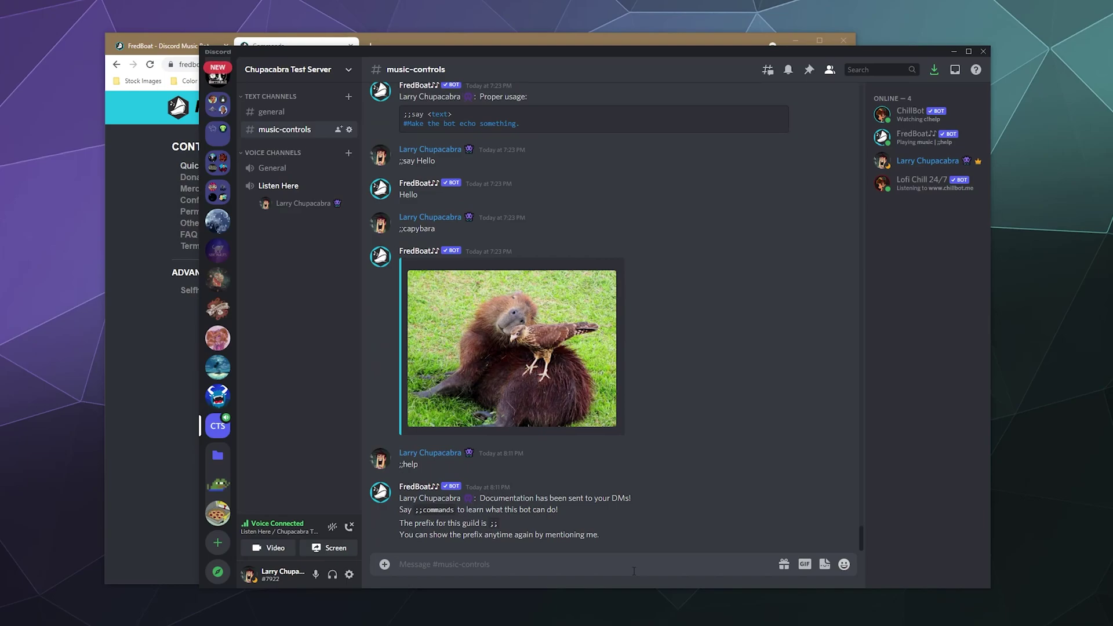
type(";;commands a")
key("Return")
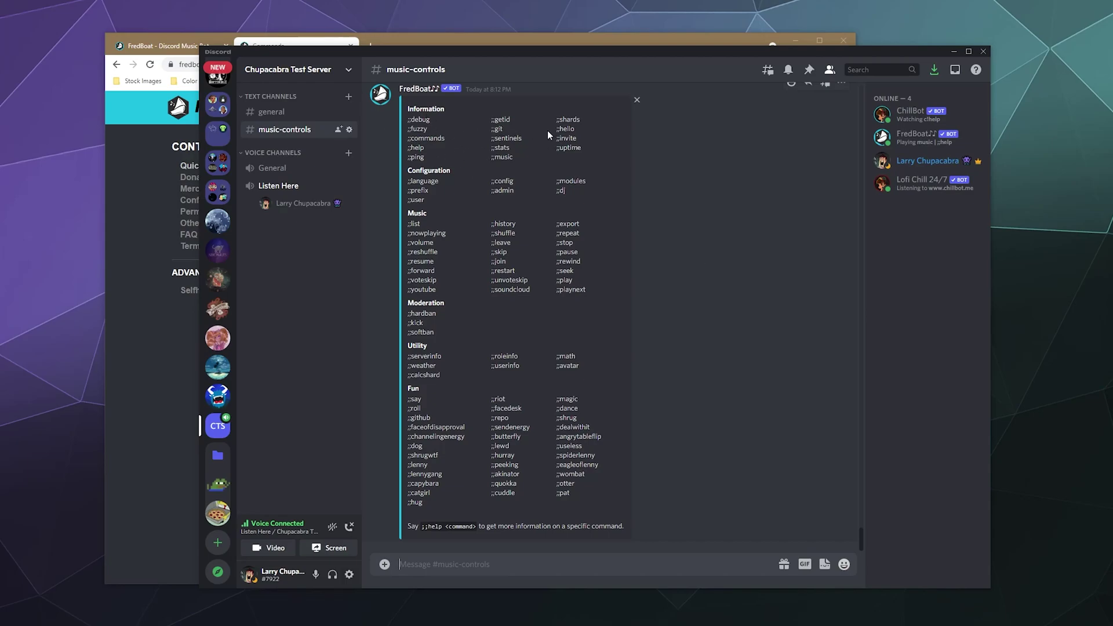
- Check the bot's response time by sending ;;ping in music-controls
left_click(483, 565)
type(";;ping")
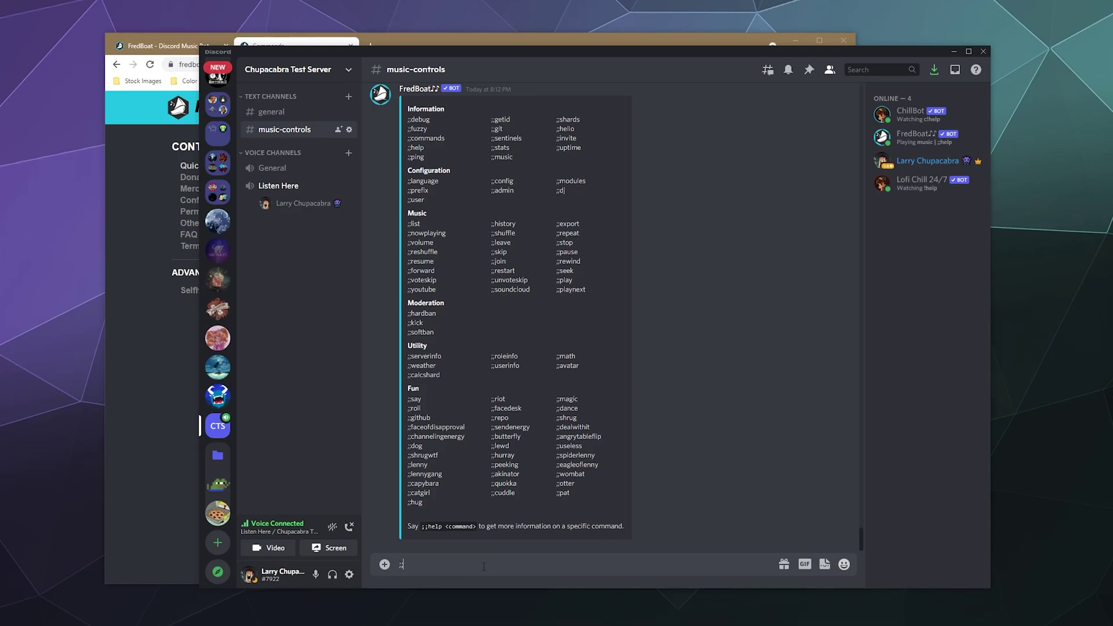
key("Return")
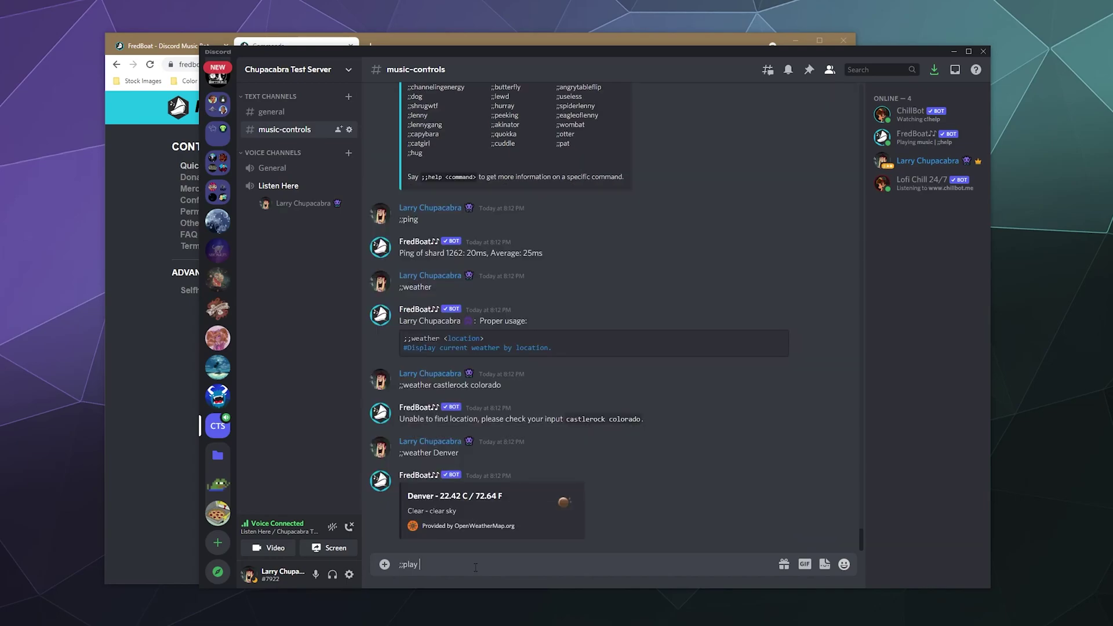
- Search for NCS music with ;;play NCS and start the second result with ;;play 2
type("NCS")
key("Return")
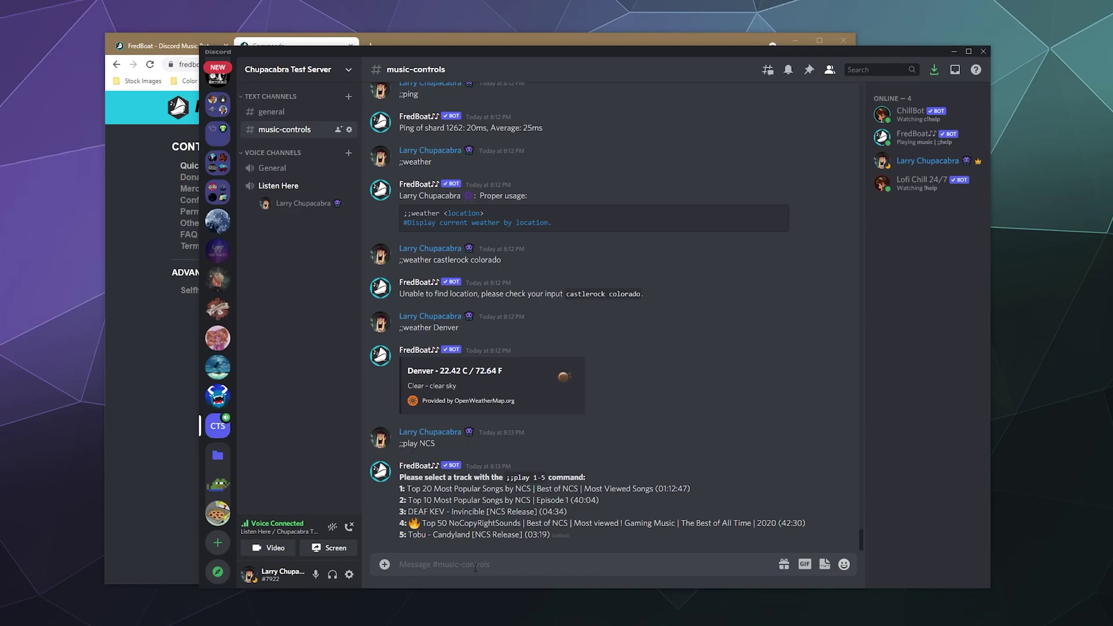
type(";;play")
type("2")
key("Return")
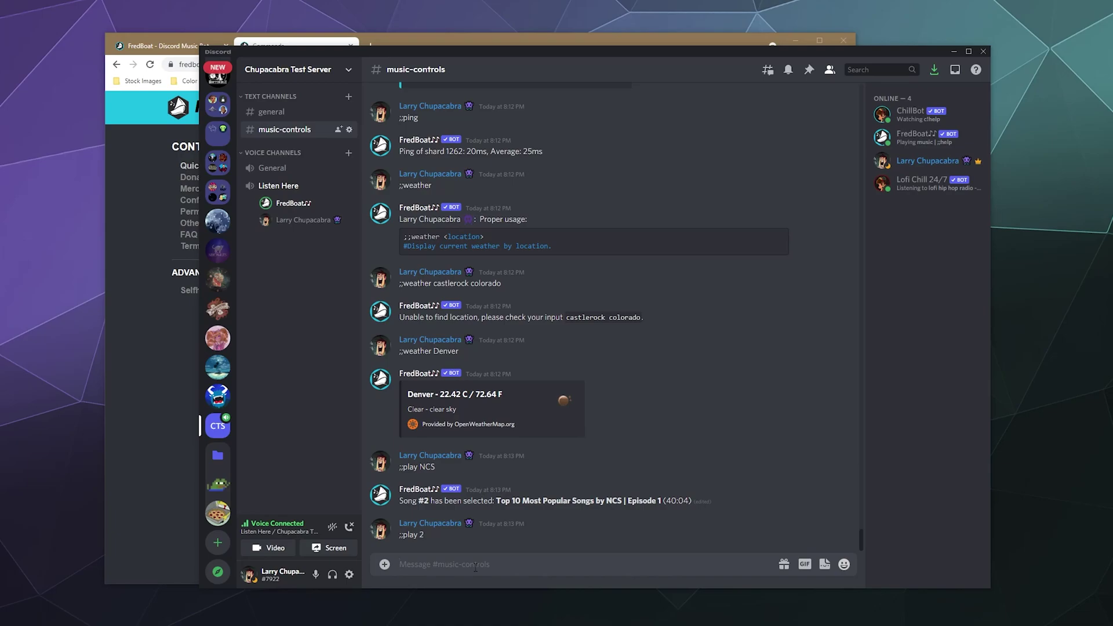
- Pause the music with ;;pause and continue playback with ;;resume
type(";;pause")
key("Return")
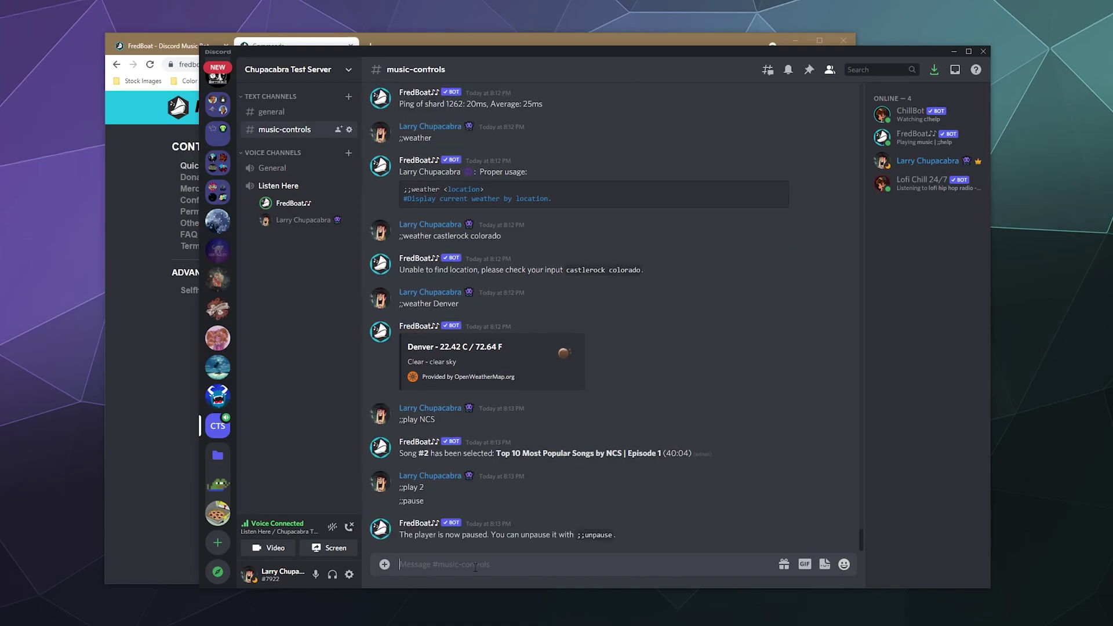
type(";;resume")
key("Return")
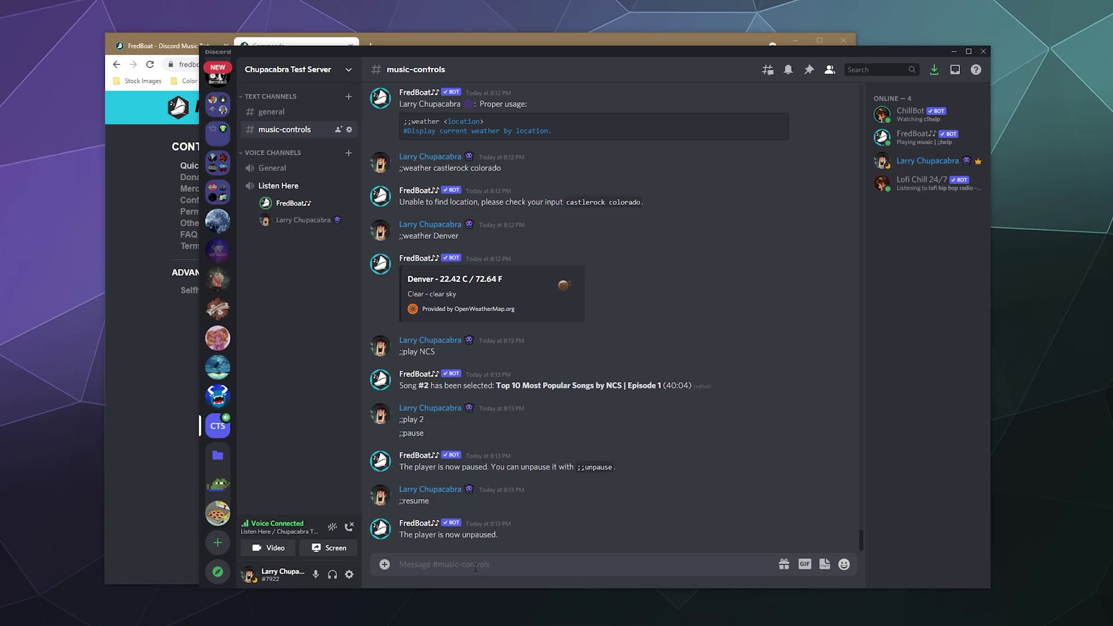
- Consult the bot's posted command list and request the current track's details with ;;nowplaying
scroll(508, 330, "up", 10)
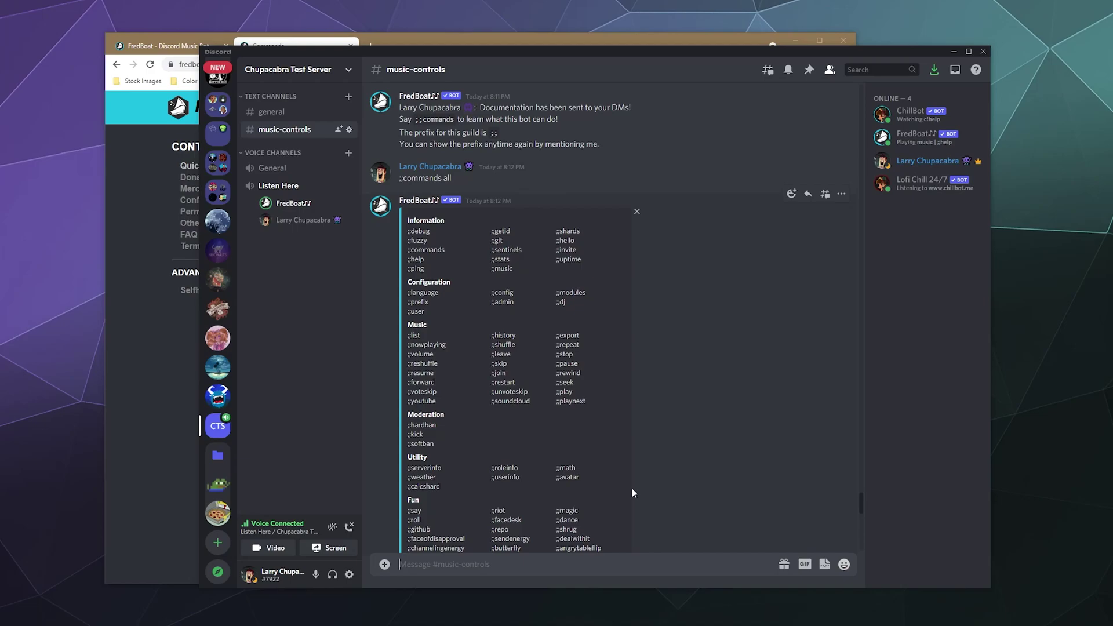
type(";;nowplaying")
key("Return")
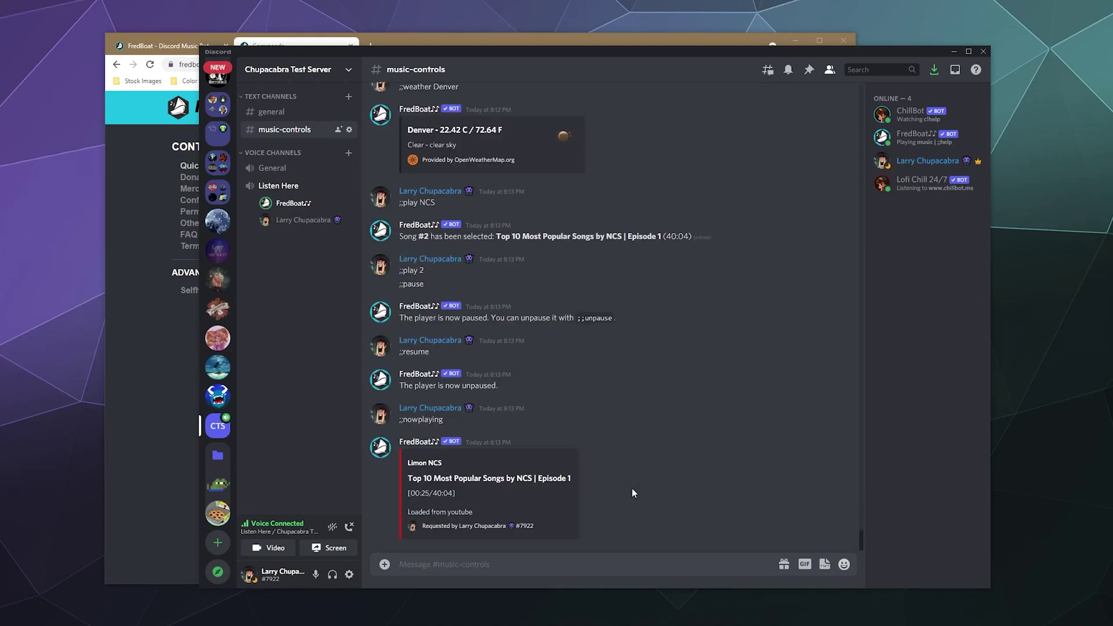
- Search for NCS again with ;;play NCS and add the fifth result to the queue with ;;play 5
scroll(621, 456, "up", 5)
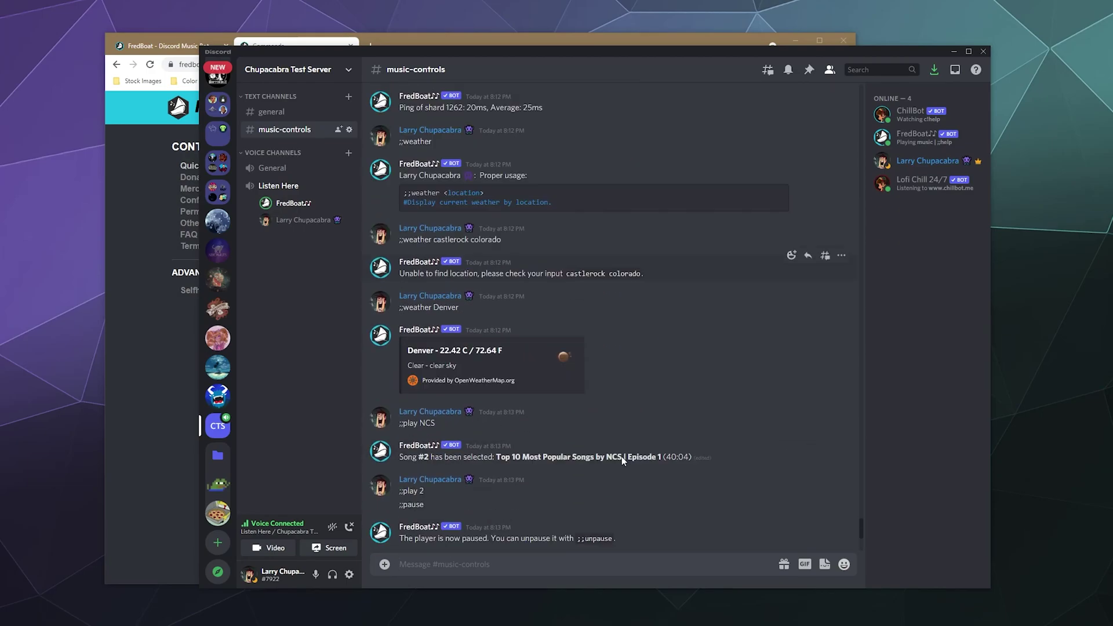
scroll(622, 457, "down", 5)
type(";;p")
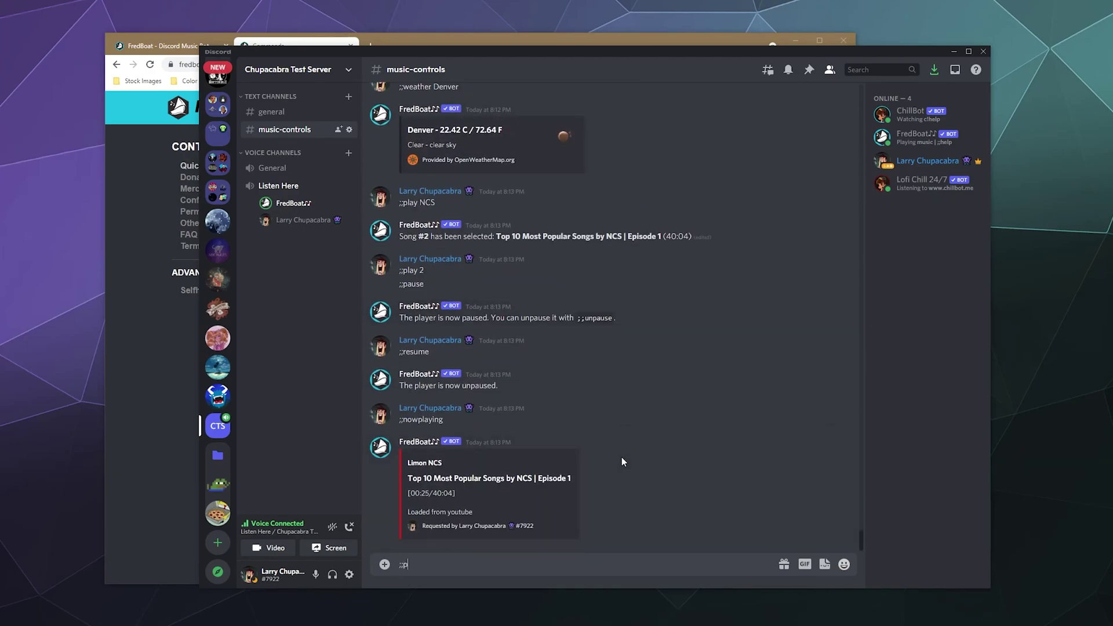
type("lay NCS")
key("Return")
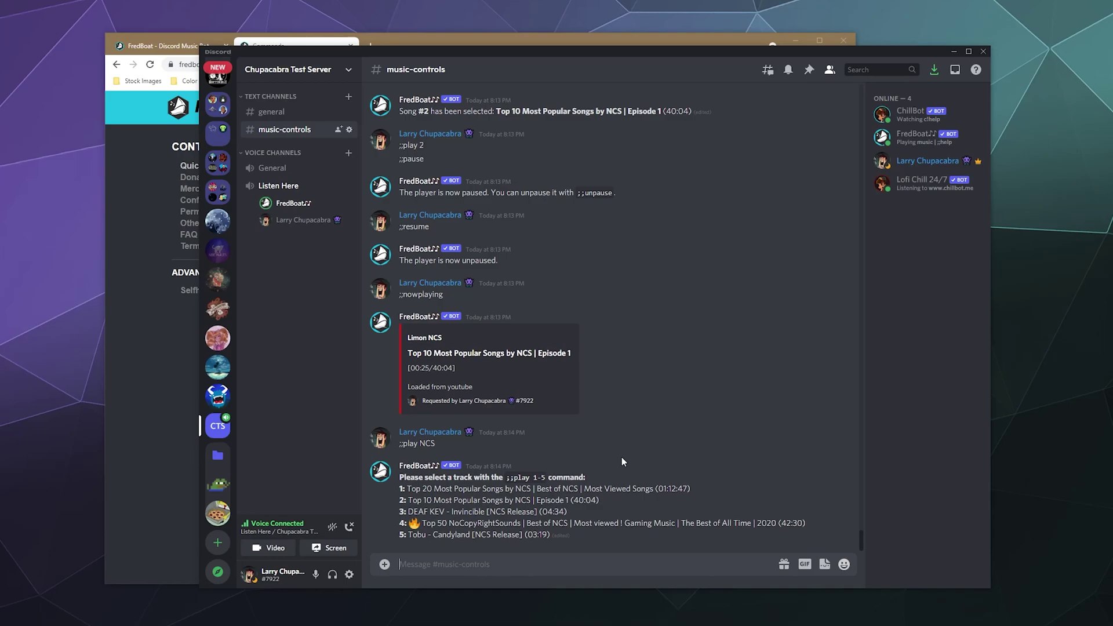
type(";;play 5")
key("Return")
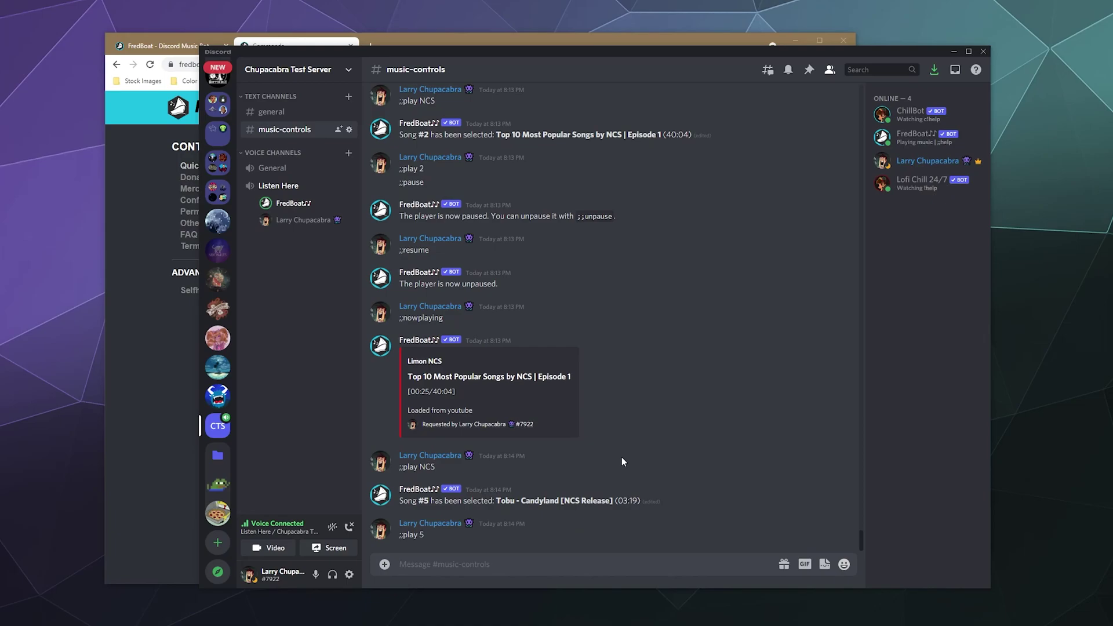
- Search with ;;play No Copyright Sounds, add the fourth result with ;;play 4, and display the playlist with ;;queue
type(";;play No Copyright Sounds")
key("Return")
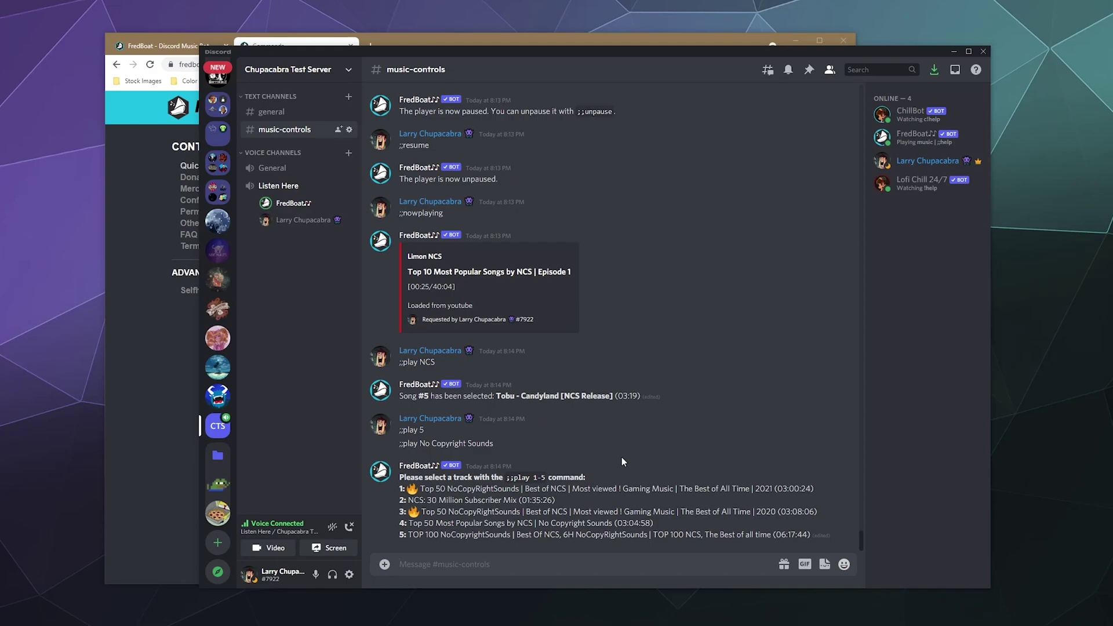
type(";;play 4")
key("Return")
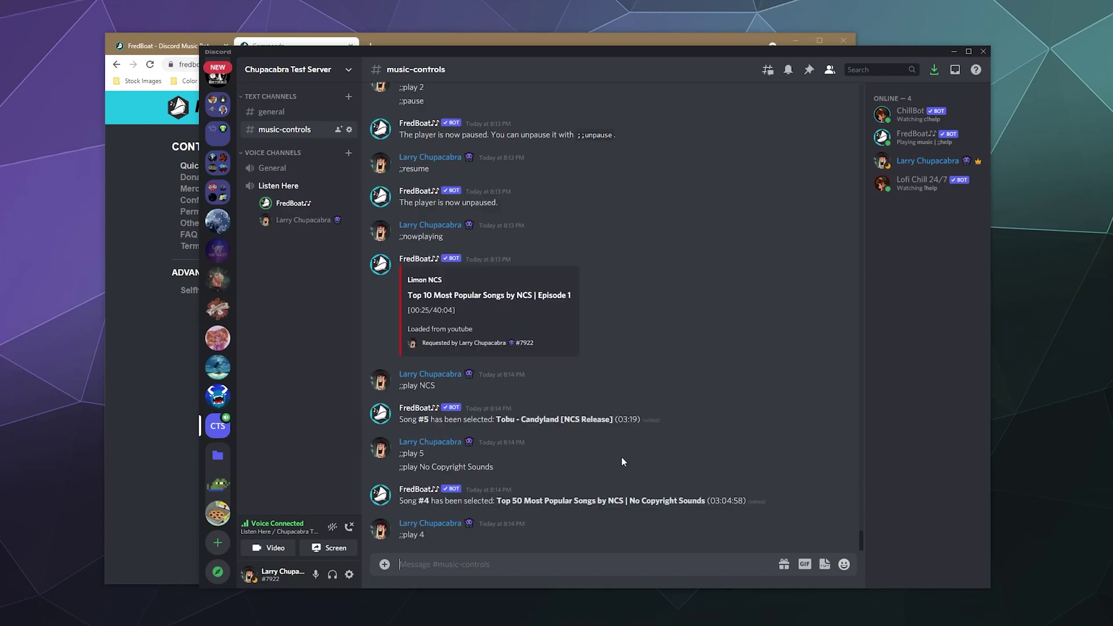
type(";;queue")
key("Return")
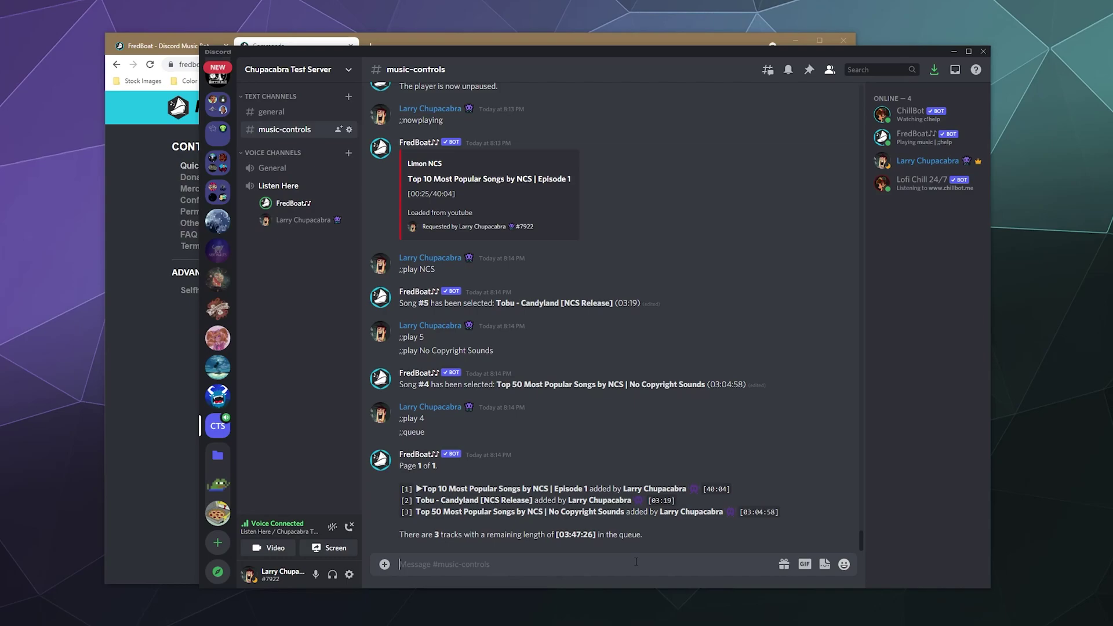
- Glance at the FredBoat docs in the browser and go back over the bot's posted command list in Discord
left_click(158, 412)
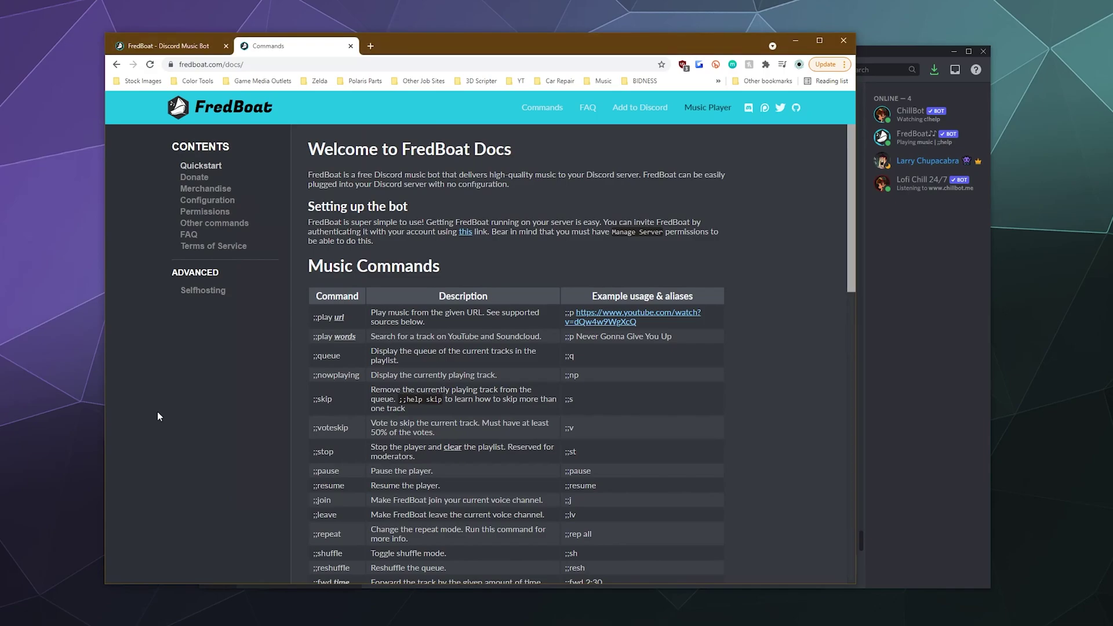
left_click(940, 306)
scroll(606, 339, "up", 10)
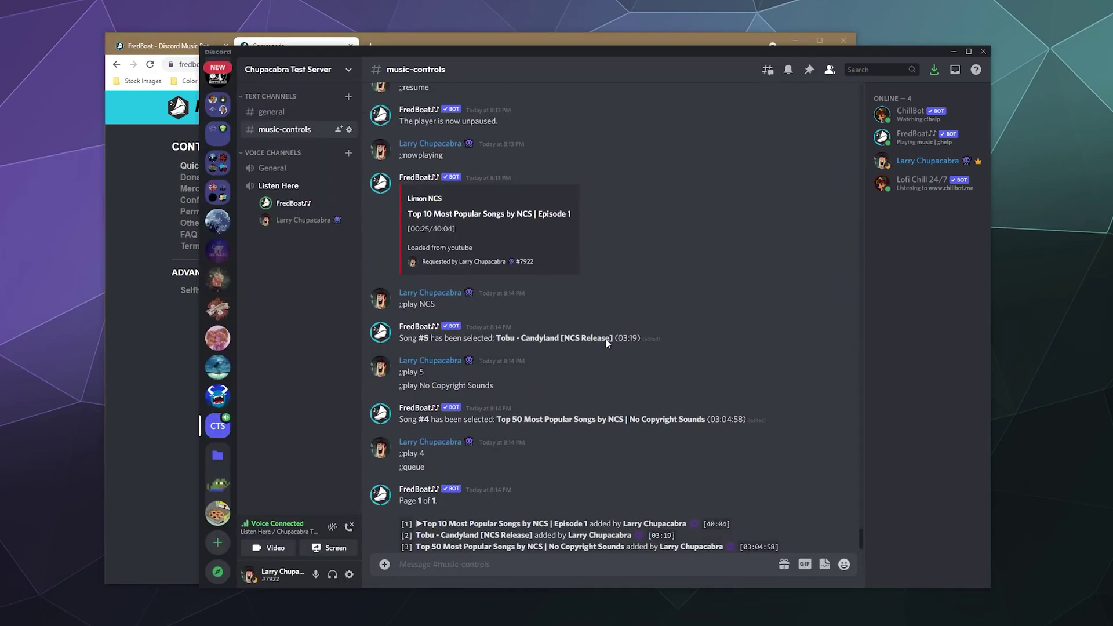
scroll(573, 355, "up", 5)
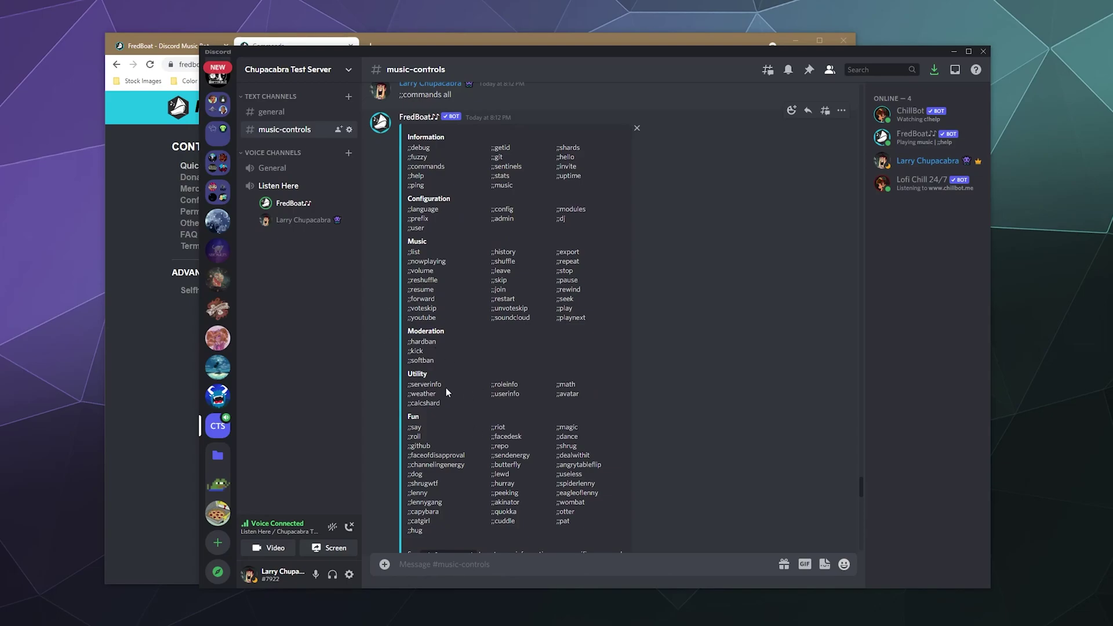
- Try two of the bot's fun commands in music-controls by sending ;;capybara and ;;catgirl
scroll(476, 387, "down", 15)
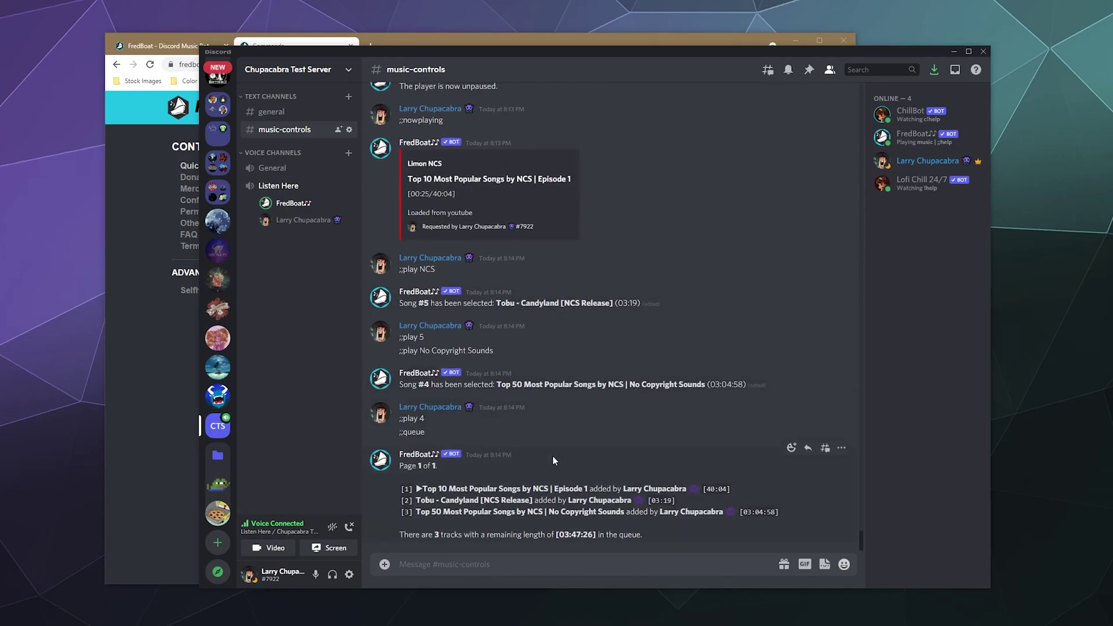
scroll(523, 401, "up", 10)
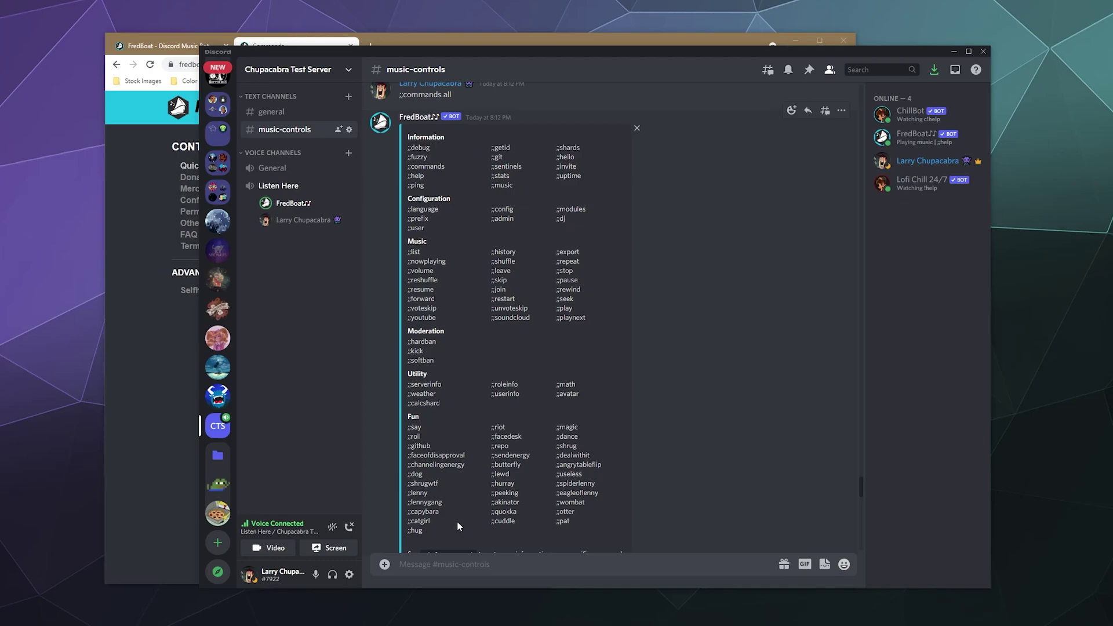
scroll(458, 526, "down", 10)
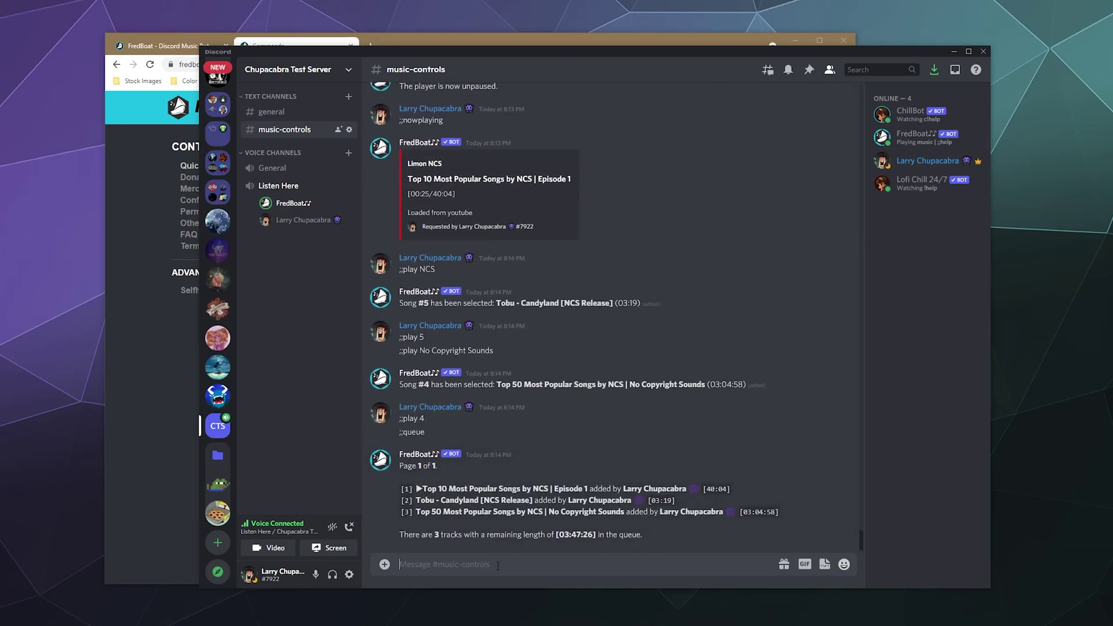
type(";;capybara")
key("Return")
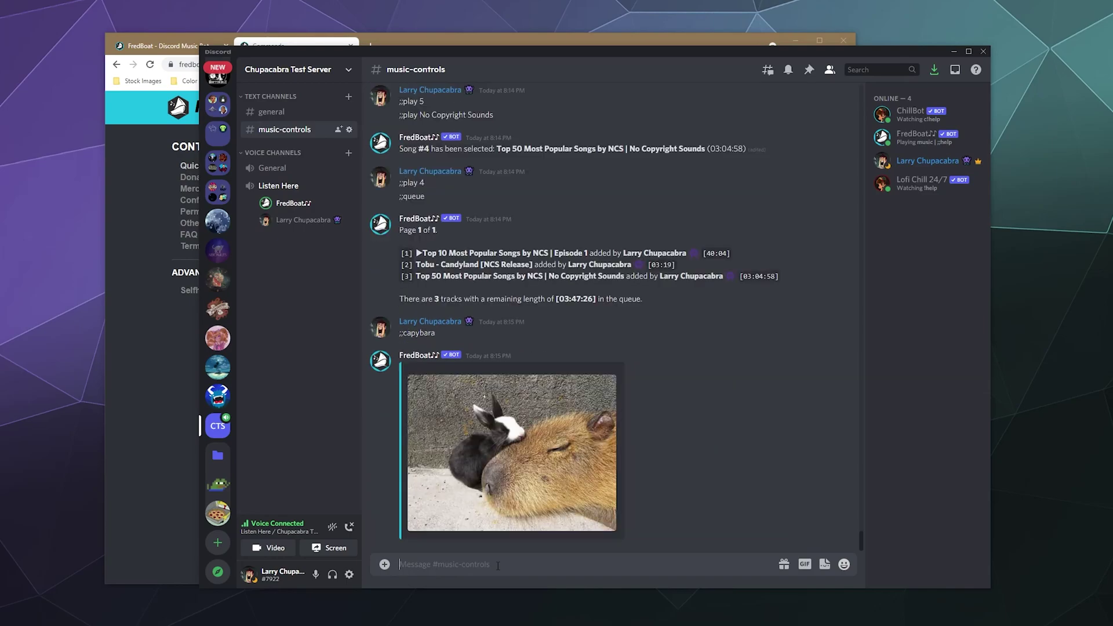
type(";;catgirl")
key("Return")
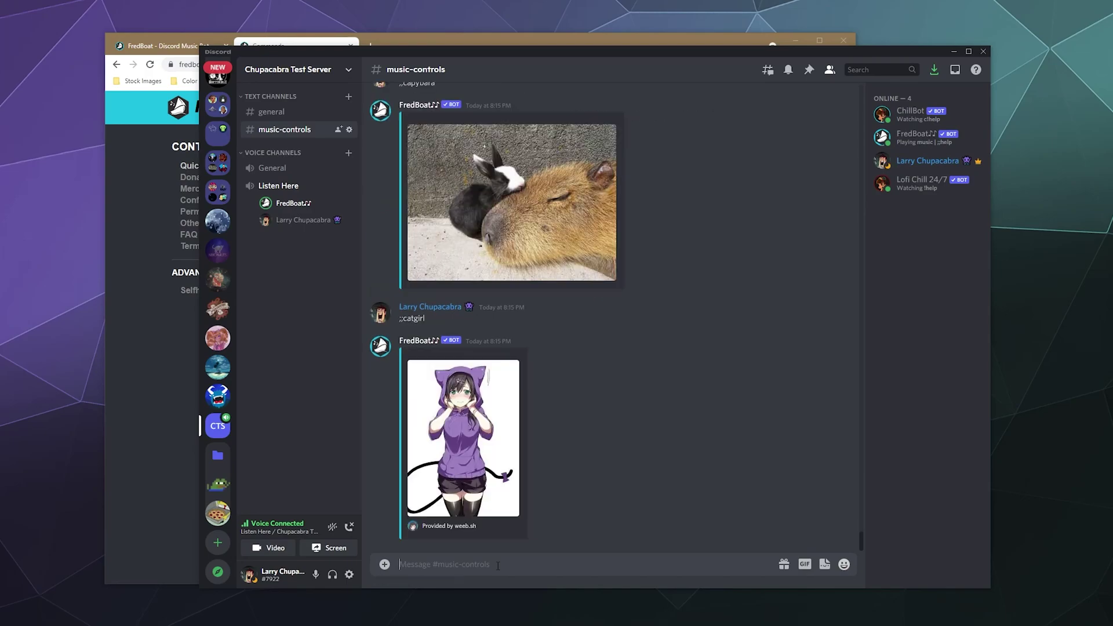
- Go back to the bot's ;;commands all reply and review its Information, Configuration, Music, Moderation, Utility and Fun command groups
scroll(496, 551, "up", 20)
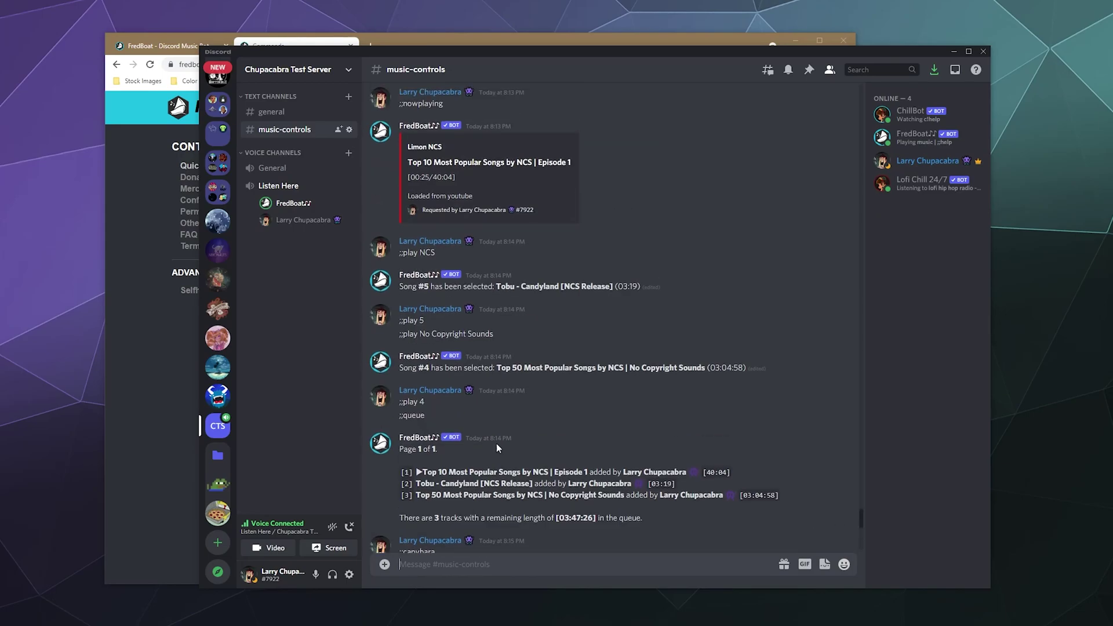
scroll(482, 349, "up", 8)
scroll(503, 324, "down", 4)
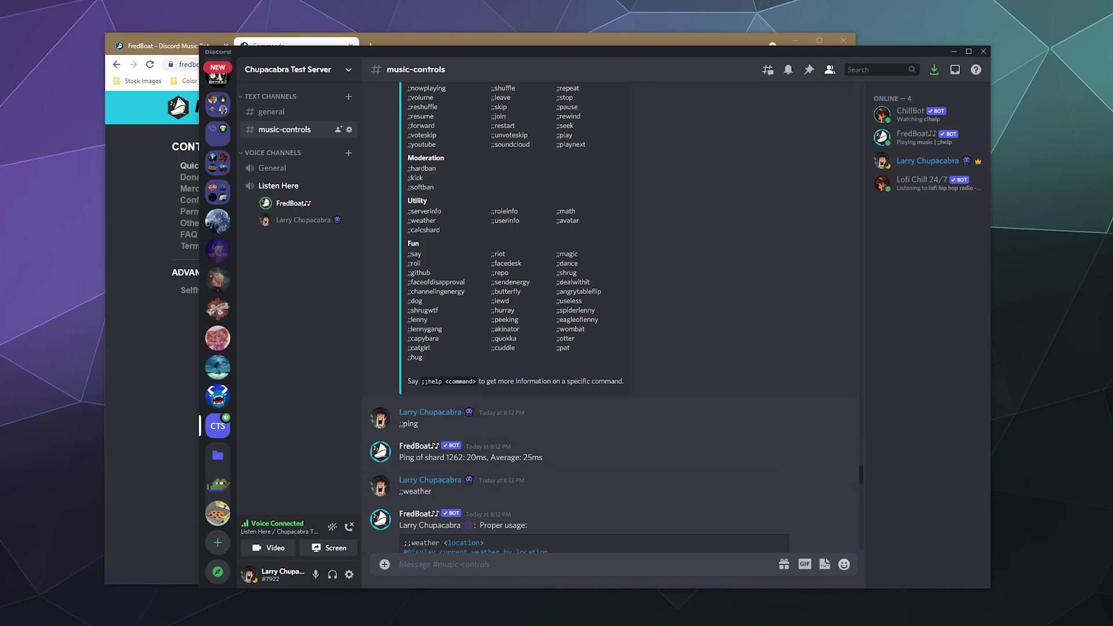
scroll(437, 258, "up", 3)
scroll(430, 319, "down", 3)
scroll(391, 364, "up", 3)
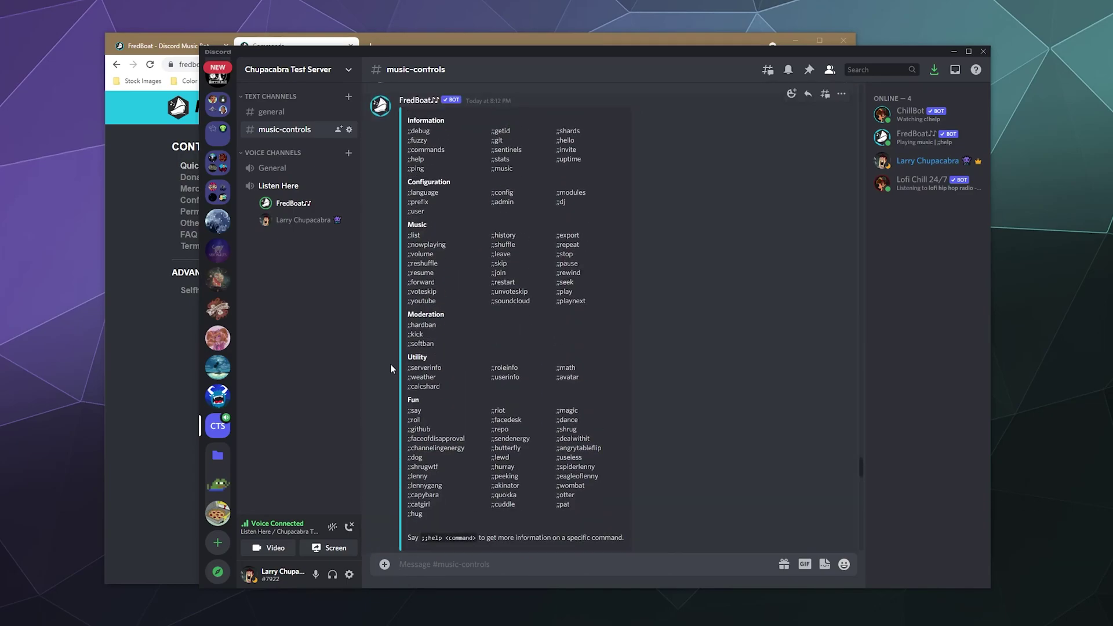
scroll(435, 504, "up", 4)
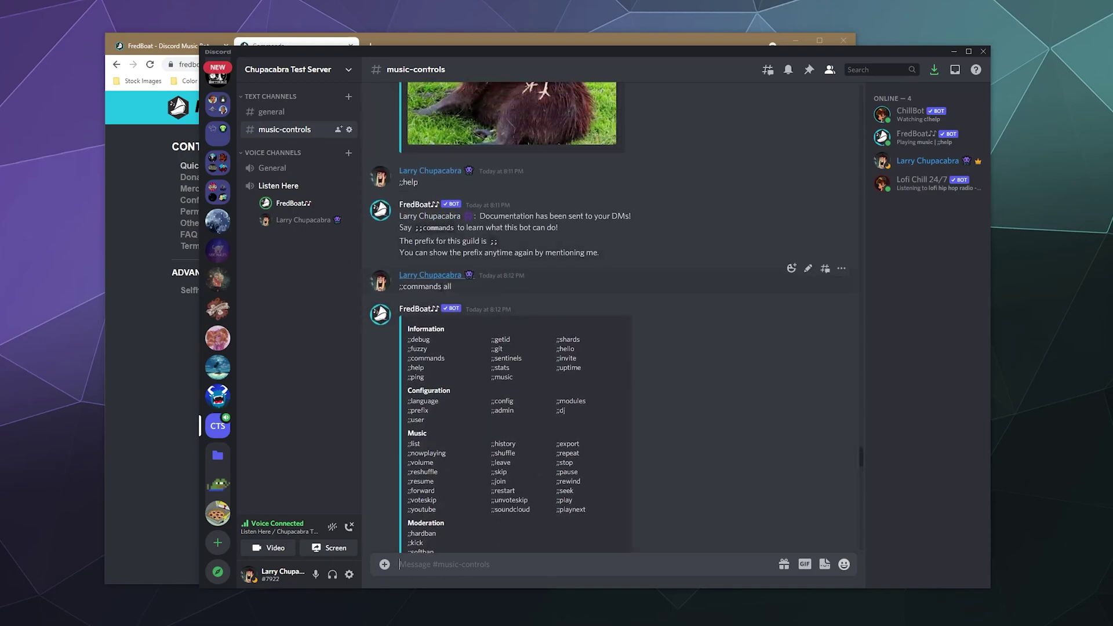
scroll(465, 399, "down", 1)
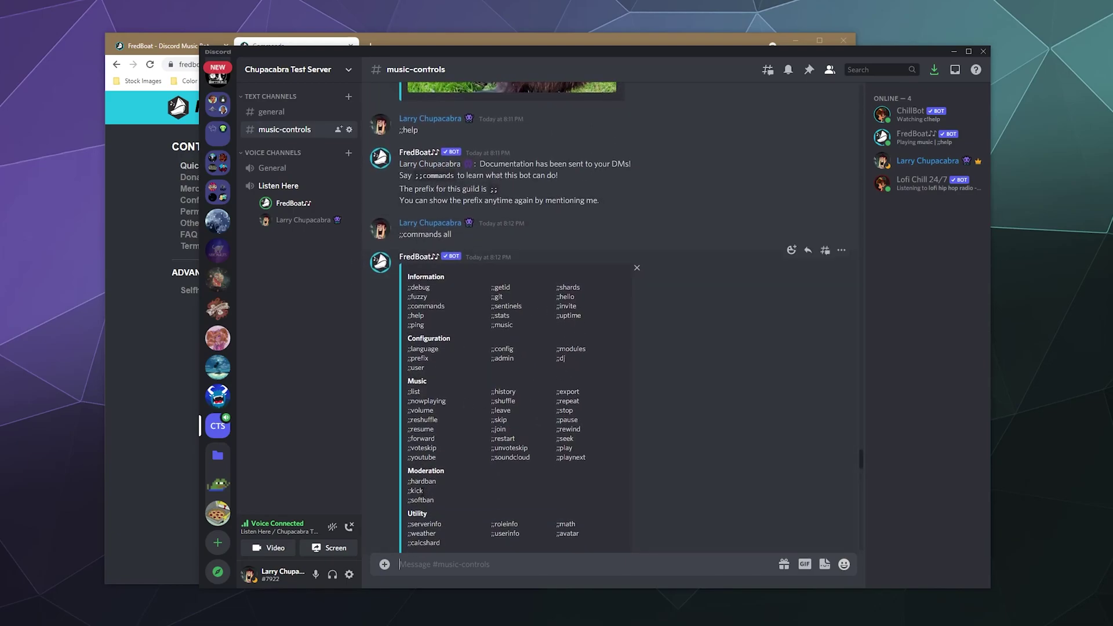
scroll(440, 464, "down", 2)
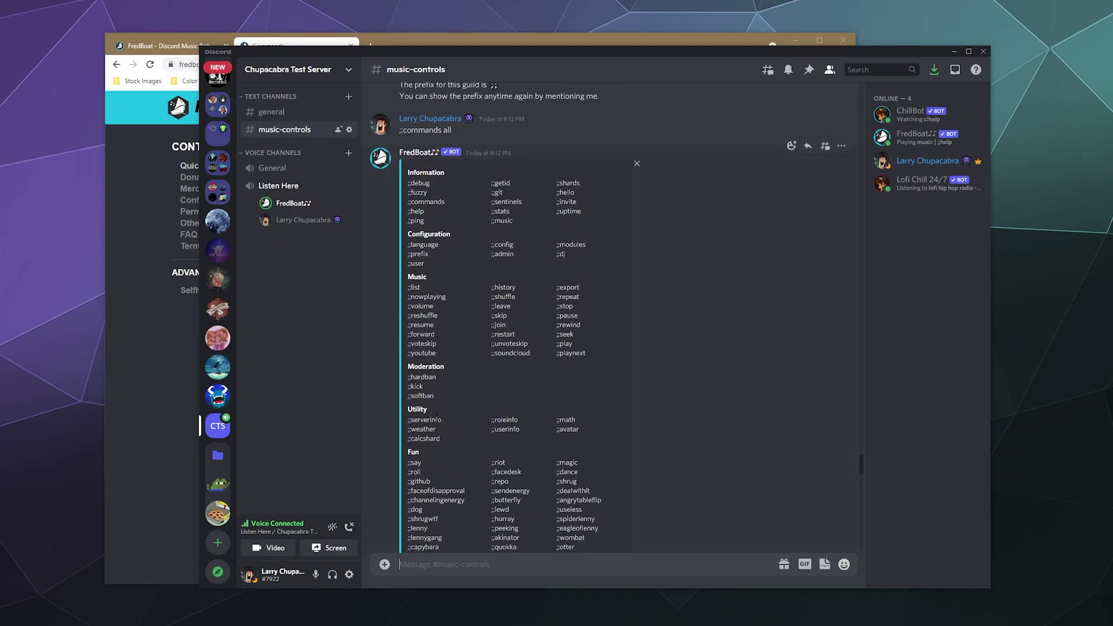
scroll(441, 423, "up", 3)
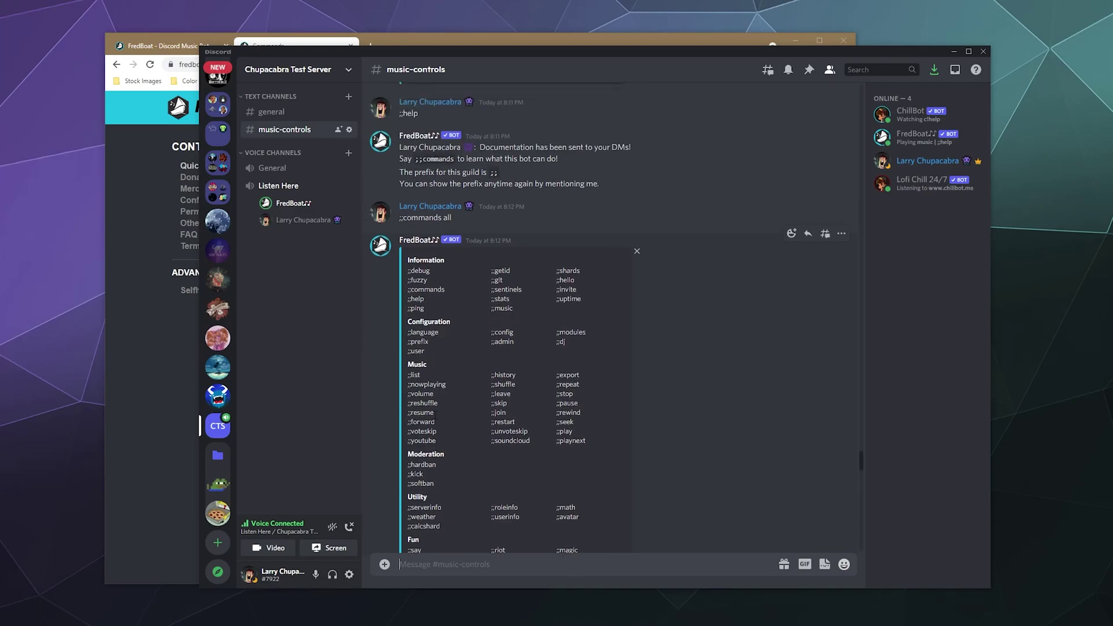
scroll(676, 388, "down", 3)
scroll(676, 450, "up", 2)
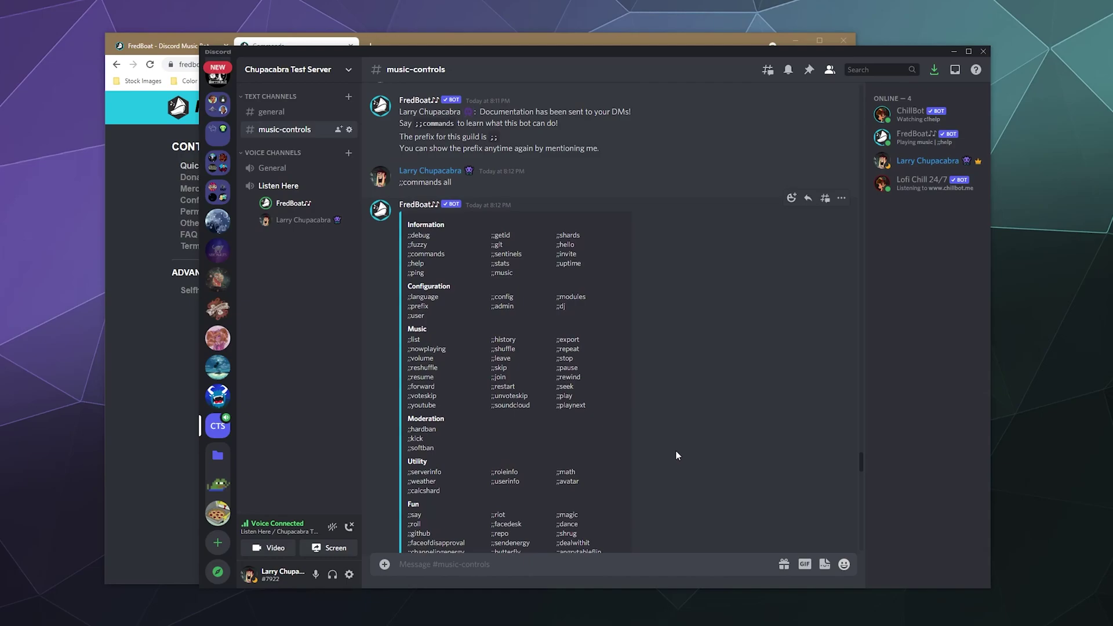
scroll(675, 450, "down", 15)
scroll(676, 453, "up", 15)
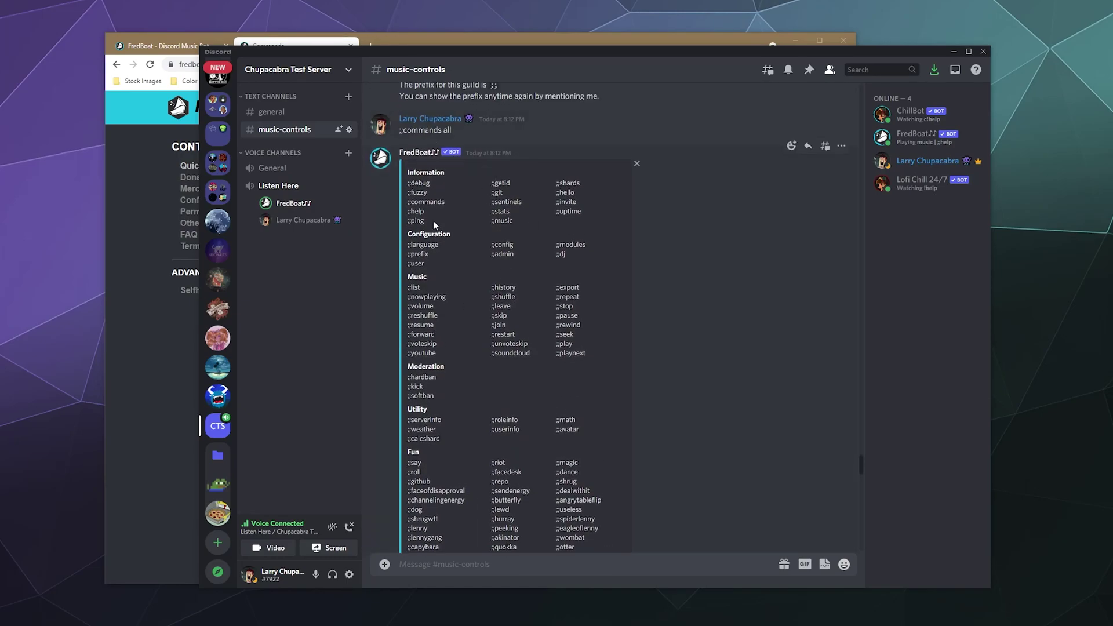
scroll(463, 260, "up", 1)
- Stop the player and clear the playlist by sending ;;stop in the music-controls channel
scroll(544, 372, "down", 10)
scroll(602, 377, "down", 10)
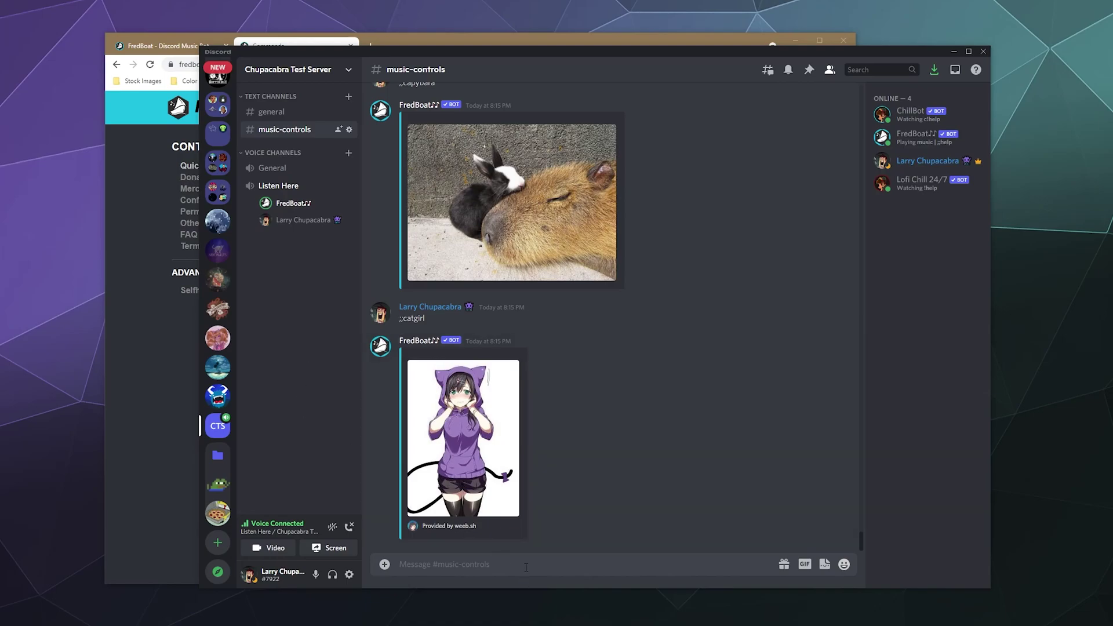
type("/")
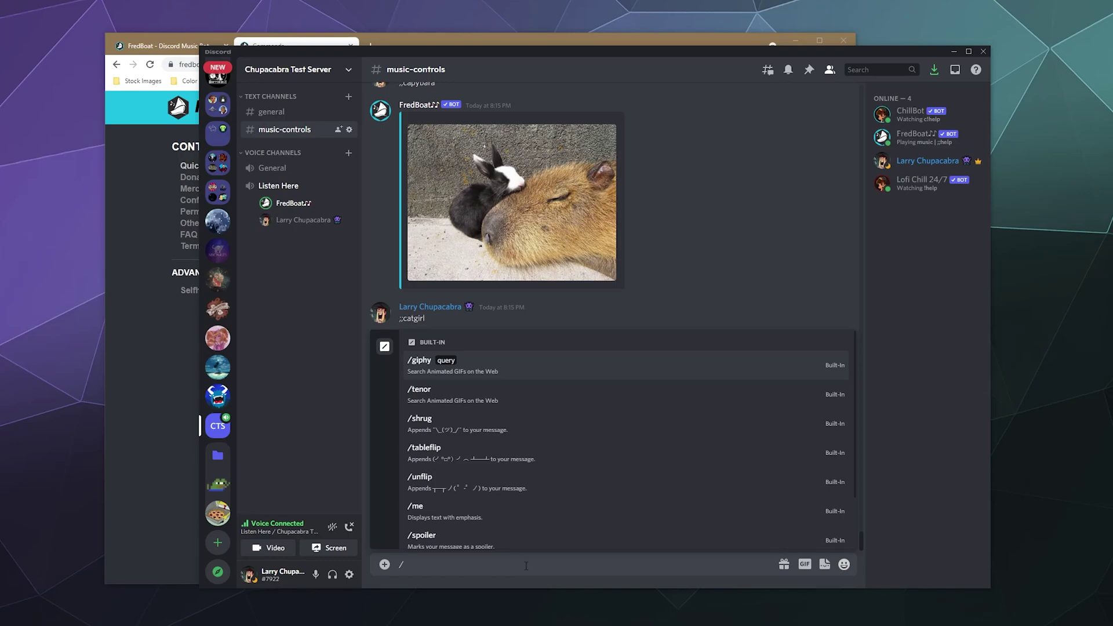
key("BackSpace")
type(";;stop")
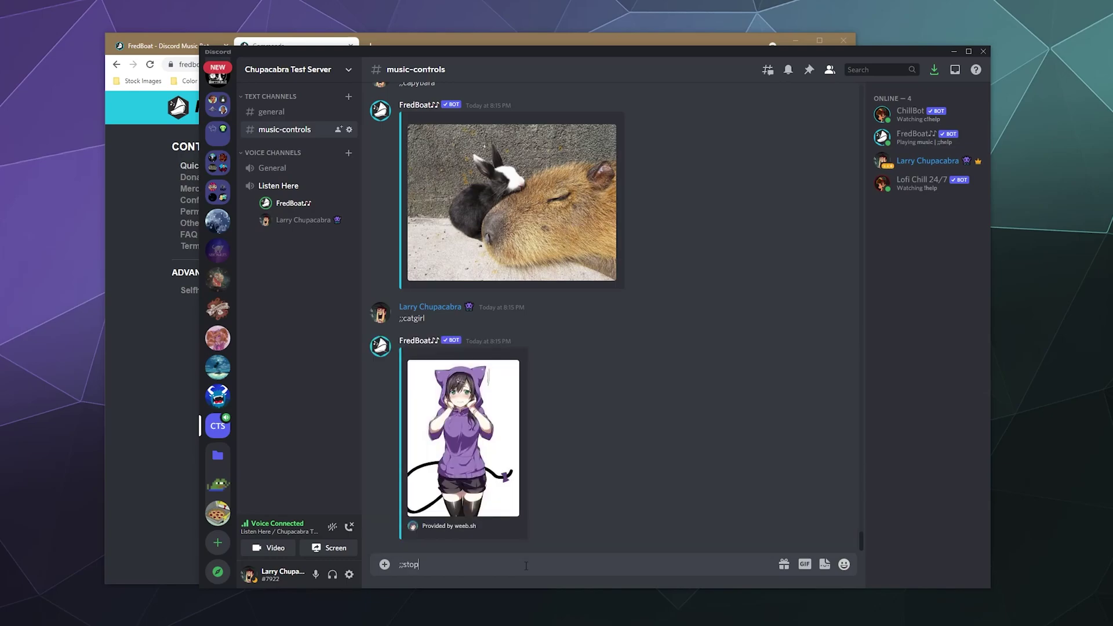
key("Return")
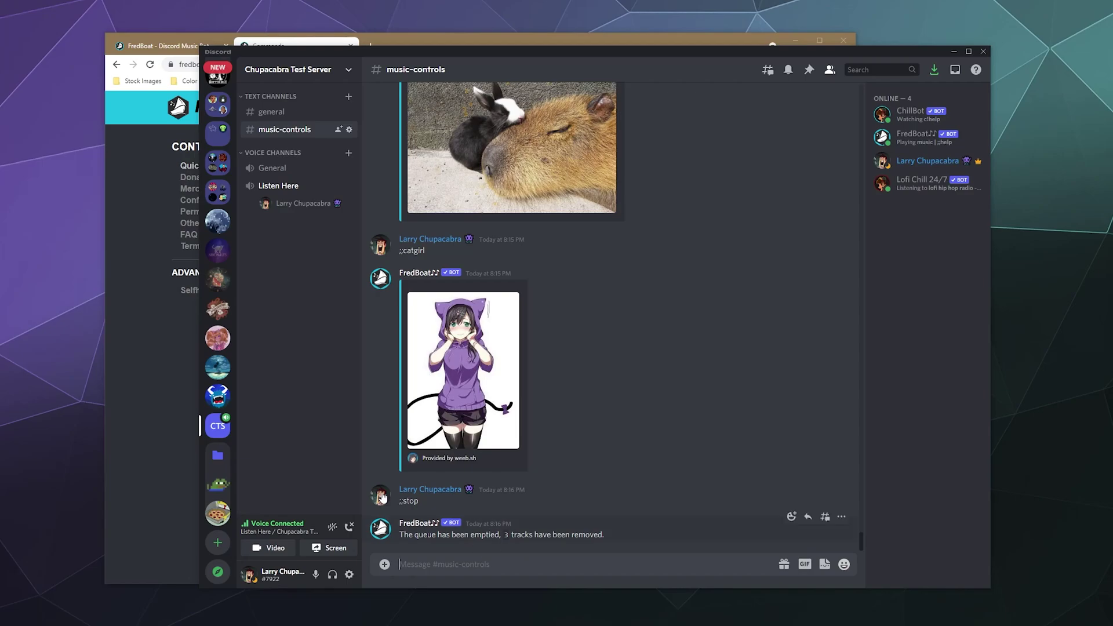
- Switch to the browser to view the FredBoat docs and home page, and return to Discord
left_click(166, 370)
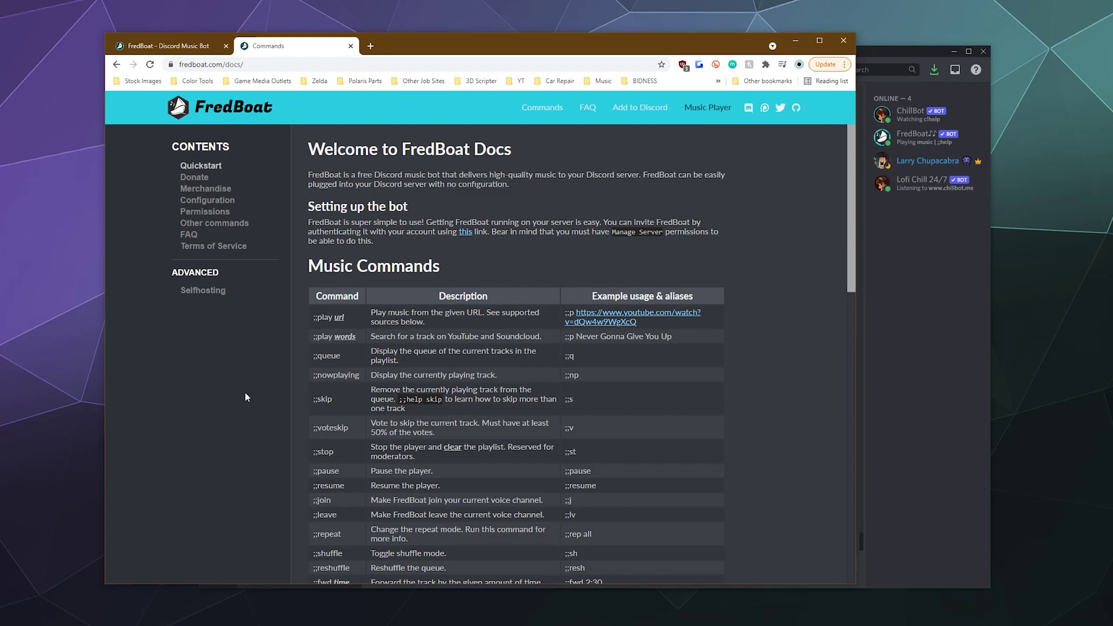
left_click(168, 45)
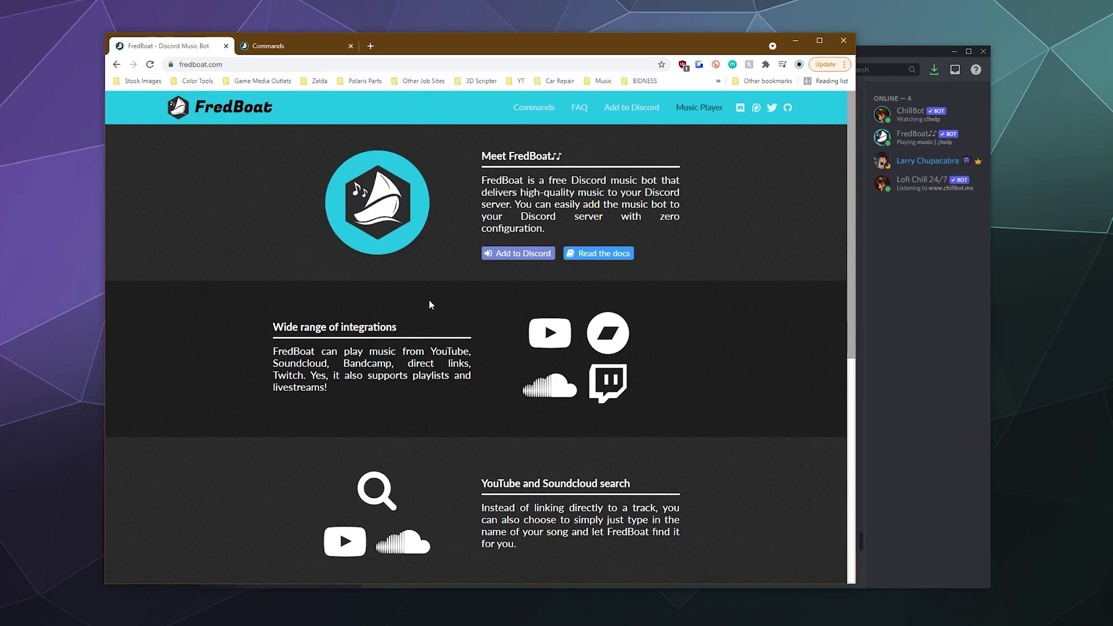
left_click(275, 46)
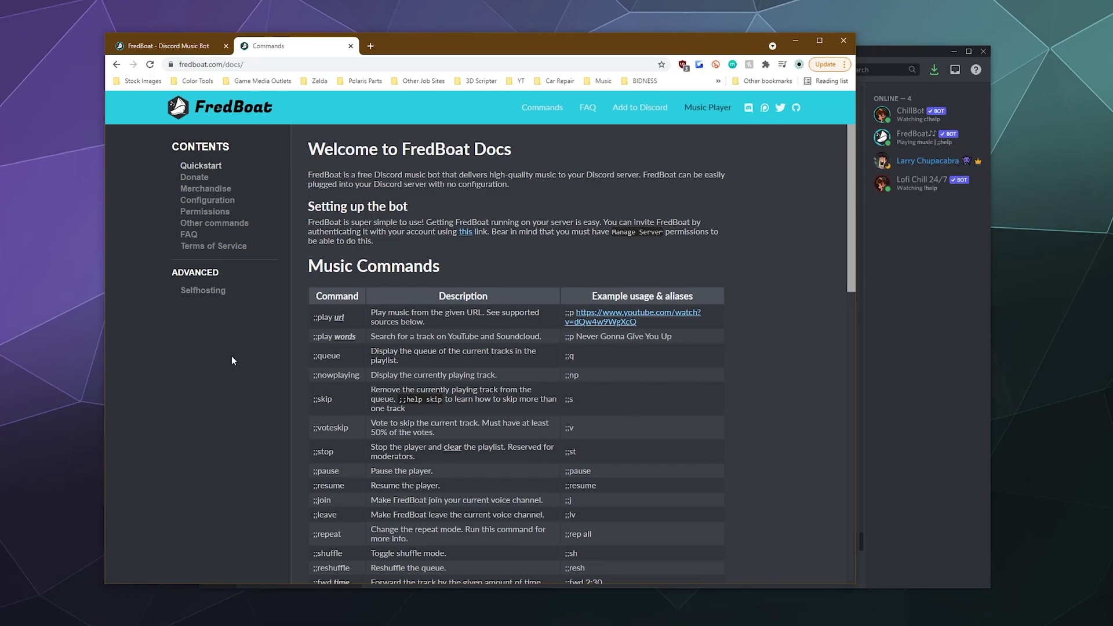
left_click(928, 340)
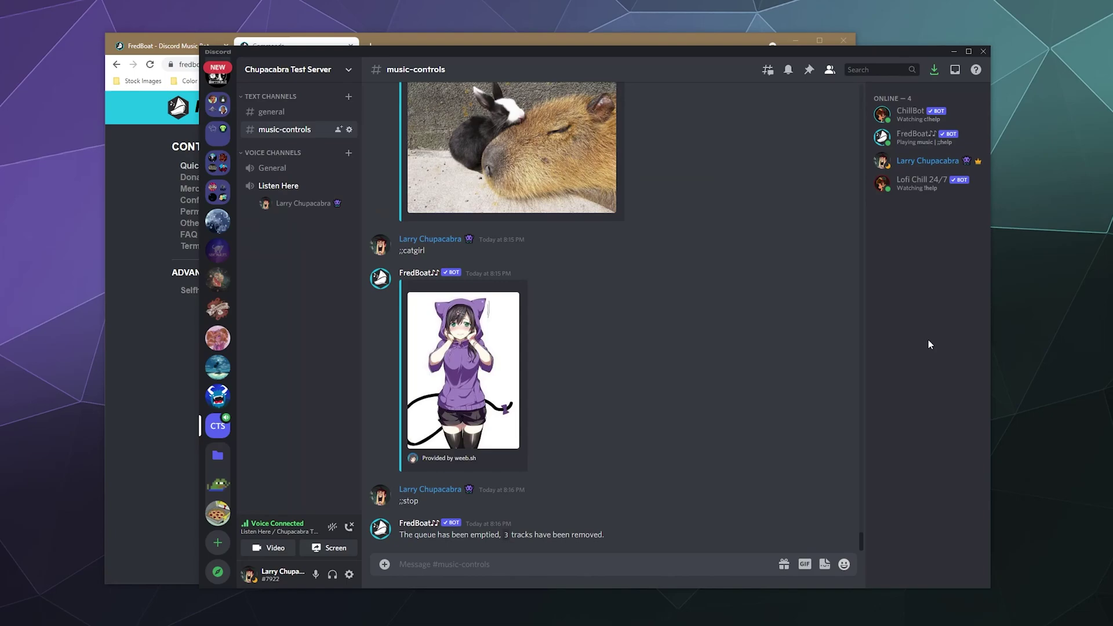